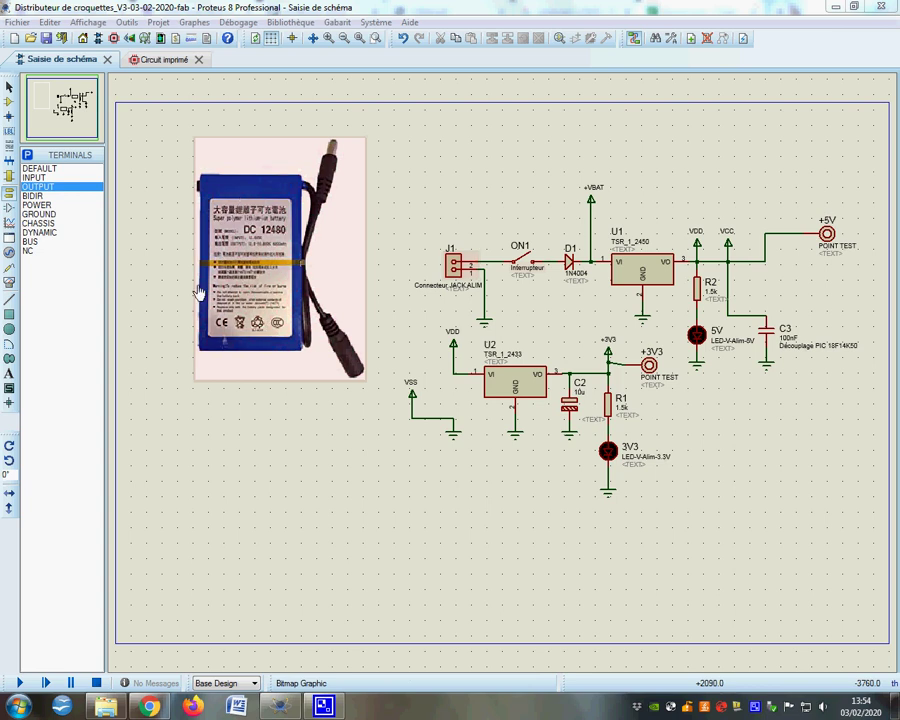
Step: Open the BT HC05 application sheet and examine the U8 Bluetooth module circuit with its MODE1 button
{"action": "left_click", "coordinate": [293, 195]}
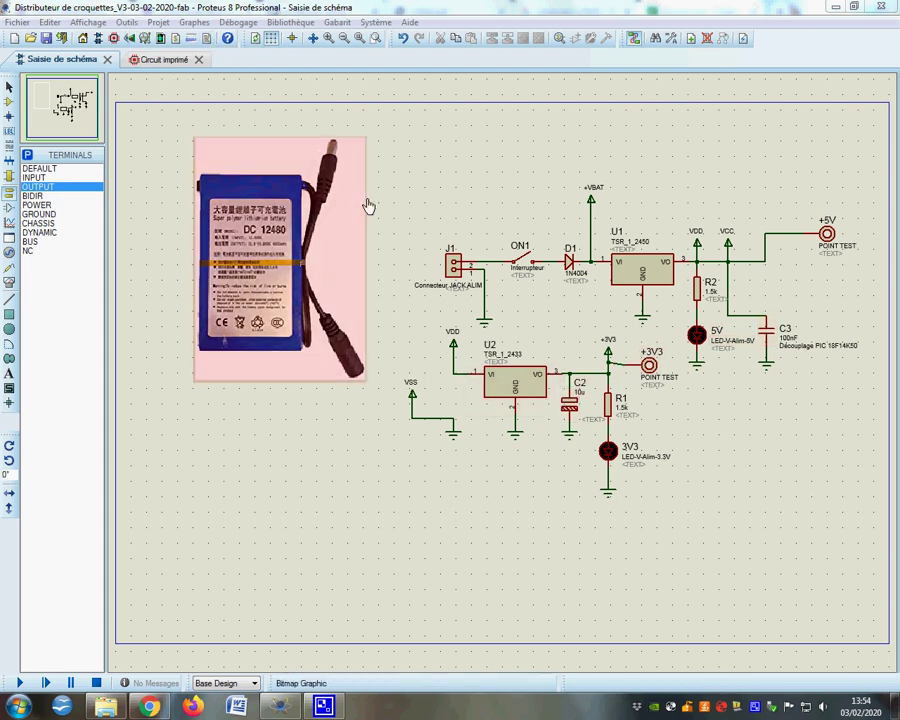
{"action": "left_click", "coordinate": [162, 24]}
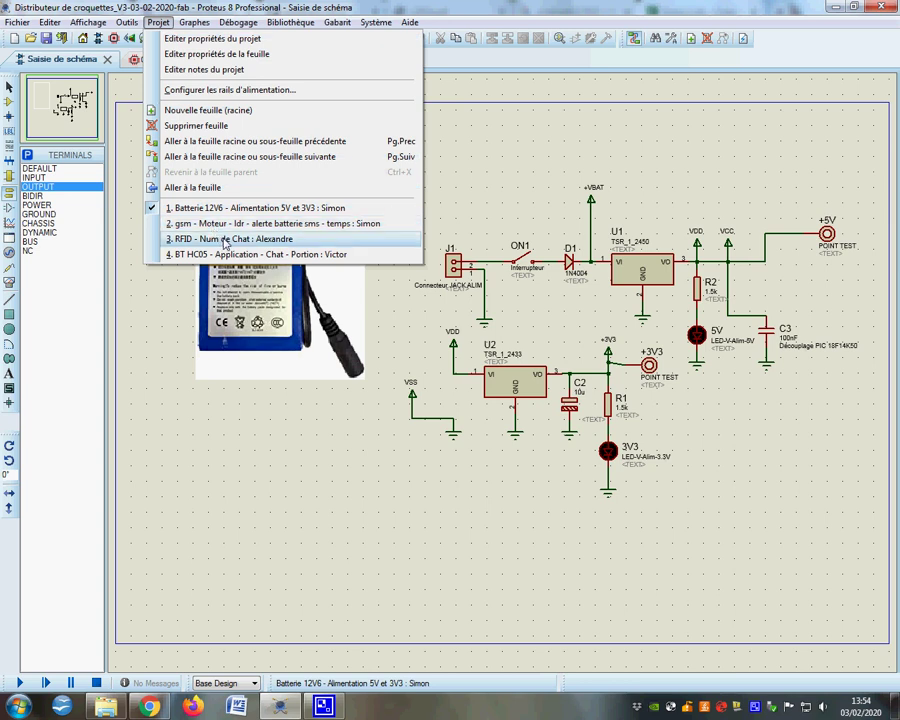
{"action": "left_click", "coordinate": [230, 254]}
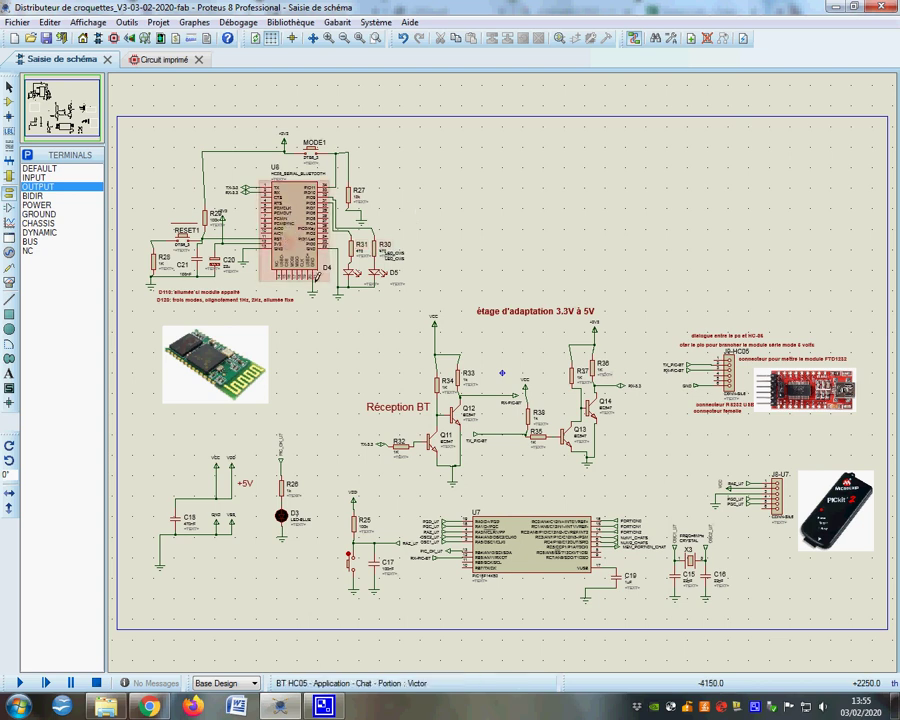
{"action": "scroll", "coordinate": [309, 254], "scroll_direction": "up", "scroll_amount": 1}
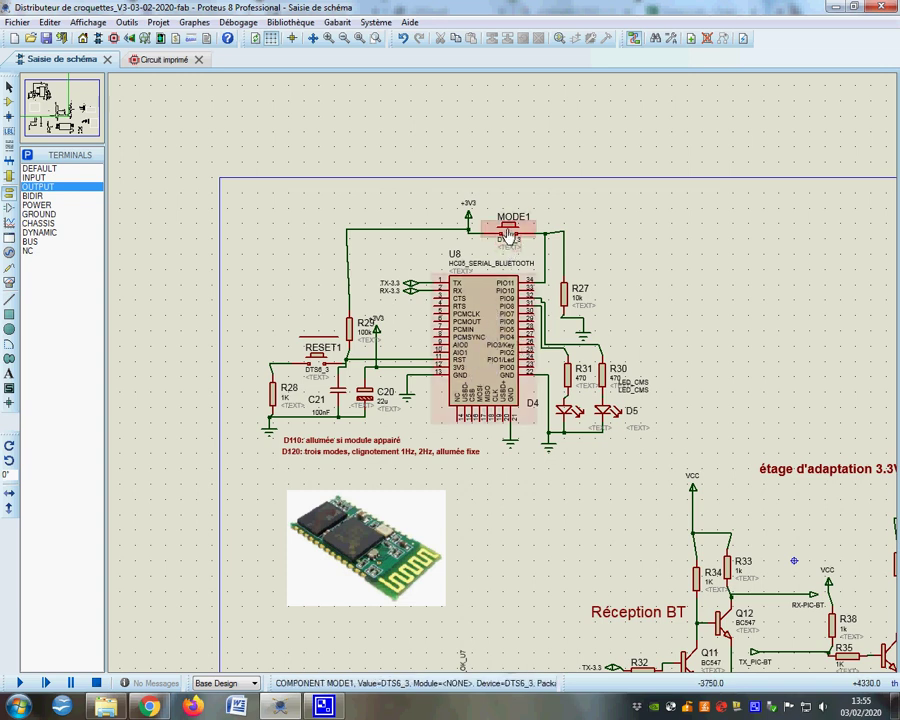
Step: Examine the J9-HC05 serial connector and the transistor stage adapting levels between 3.3 V and 5 V
{"action": "scroll", "coordinate": [491, 373], "scroll_direction": "down", "scroll_amount": 2}
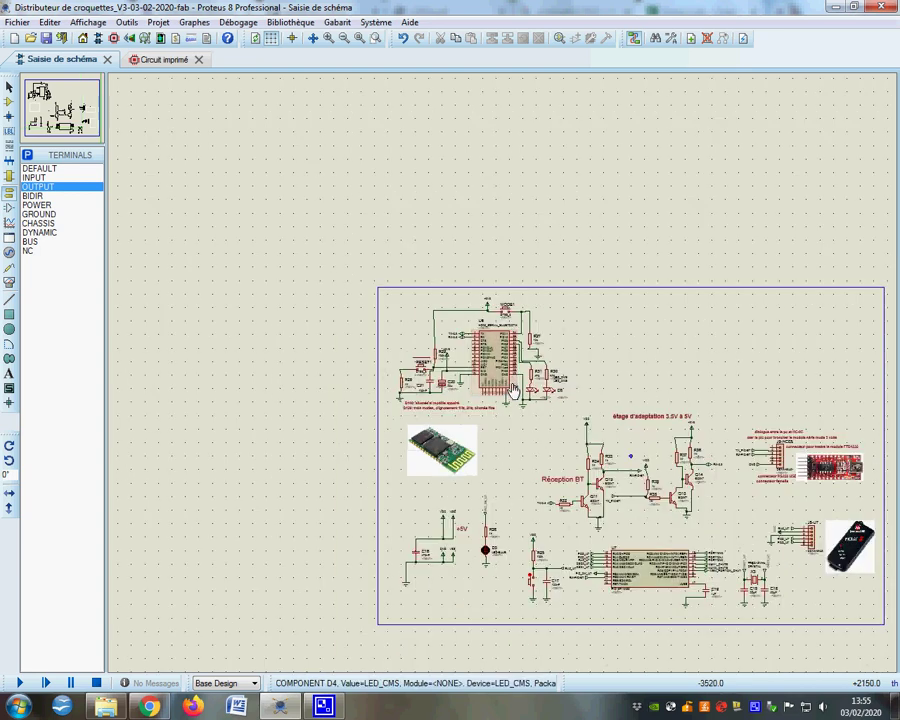
{"action": "scroll", "coordinate": [812, 476], "scroll_direction": "up", "scroll_amount": 3}
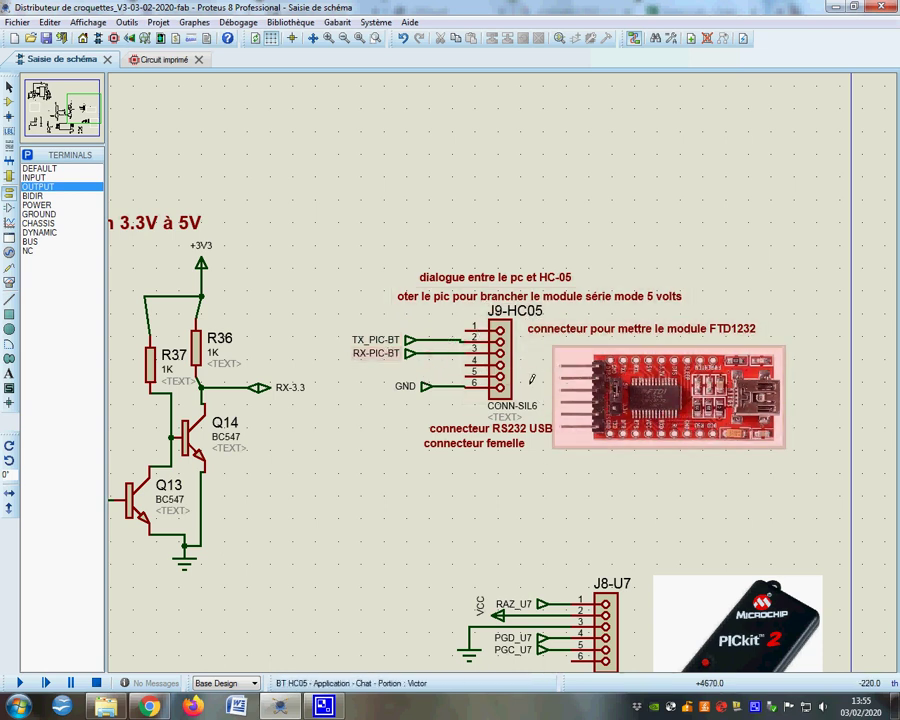
{"action": "scroll", "coordinate": [531, 378], "scroll_direction": "down", "scroll_amount": 2}
{"action": "scroll", "coordinate": [482, 372], "scroll_direction": "up", "scroll_amount": 1}
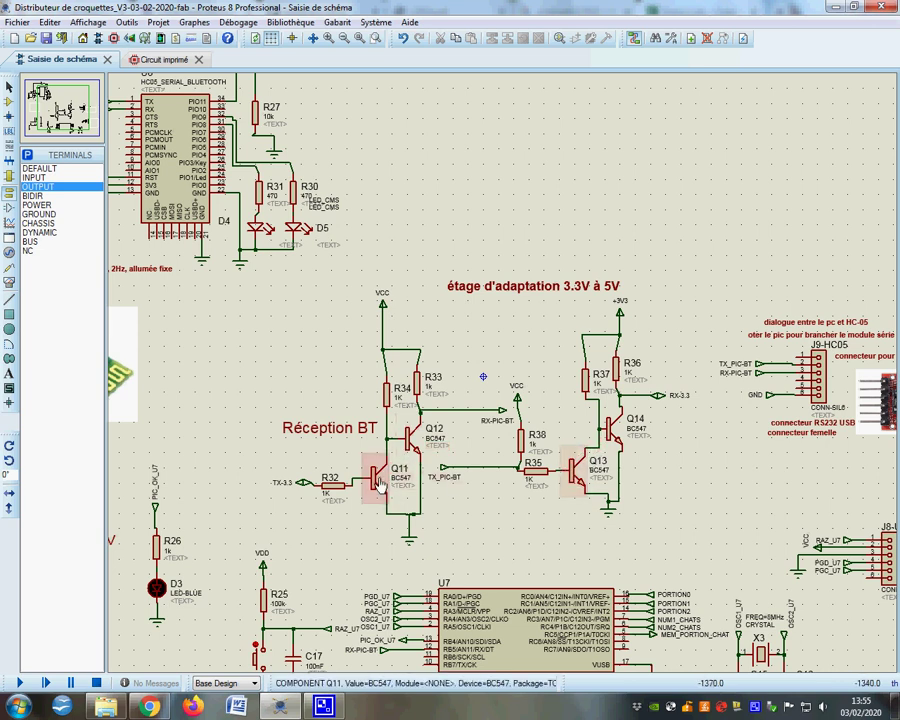
{"action": "scroll", "coordinate": [375, 483], "scroll_direction": "down", "scroll_amount": 2}
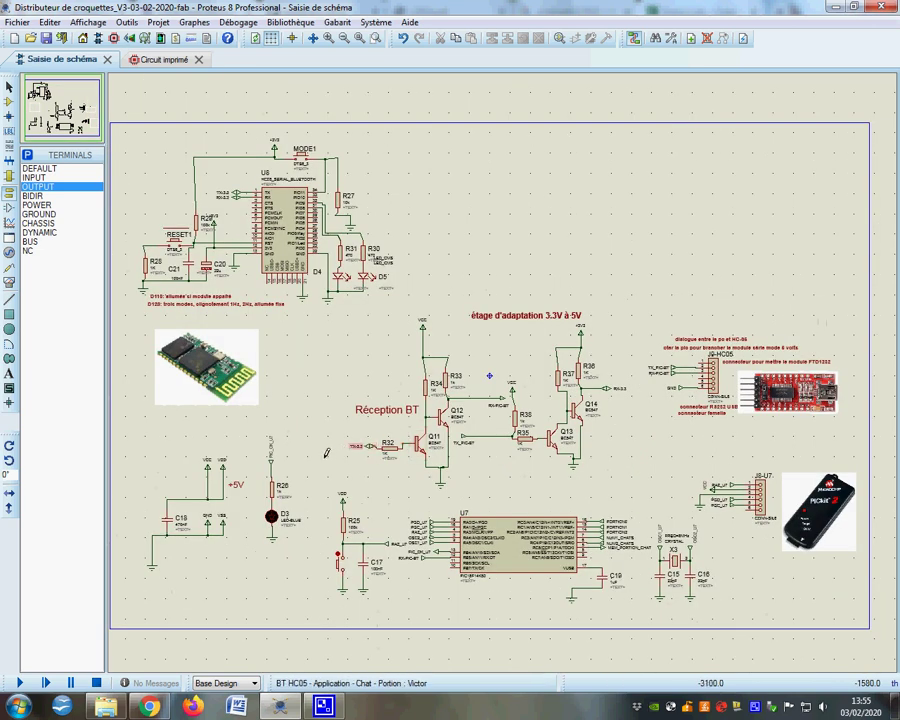
Step: Inspect the 5 V supply and reset circuits, then the pin connections of the U7 PIC18F14K50
{"action": "scroll", "coordinate": [287, 528], "scroll_direction": "up", "scroll_amount": 2}
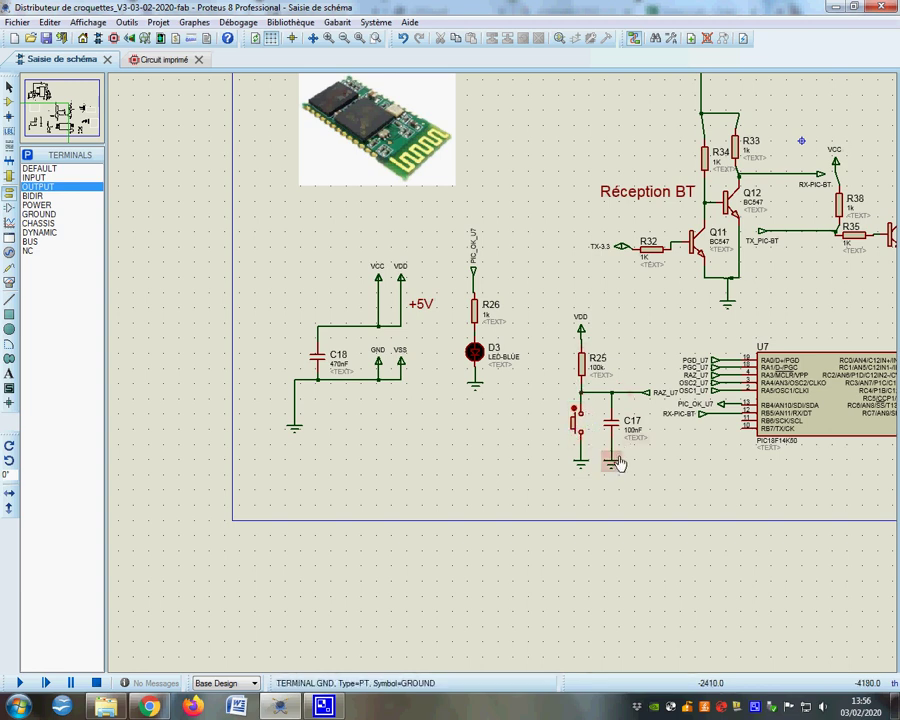
{"action": "scroll", "coordinate": [620, 425], "scroll_direction": "down", "scroll_amount": 1}
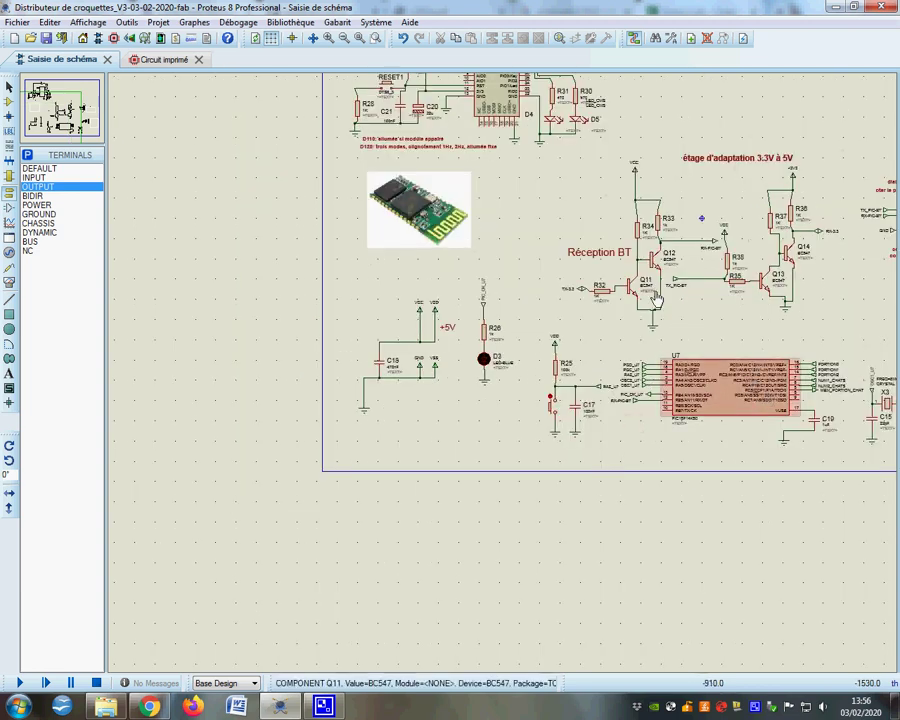
{"action": "scroll", "coordinate": [720, 385], "scroll_direction": "down", "scroll_amount": 1}
{"action": "scroll", "coordinate": [522, 385], "scroll_direction": "up", "scroll_amount": 2}
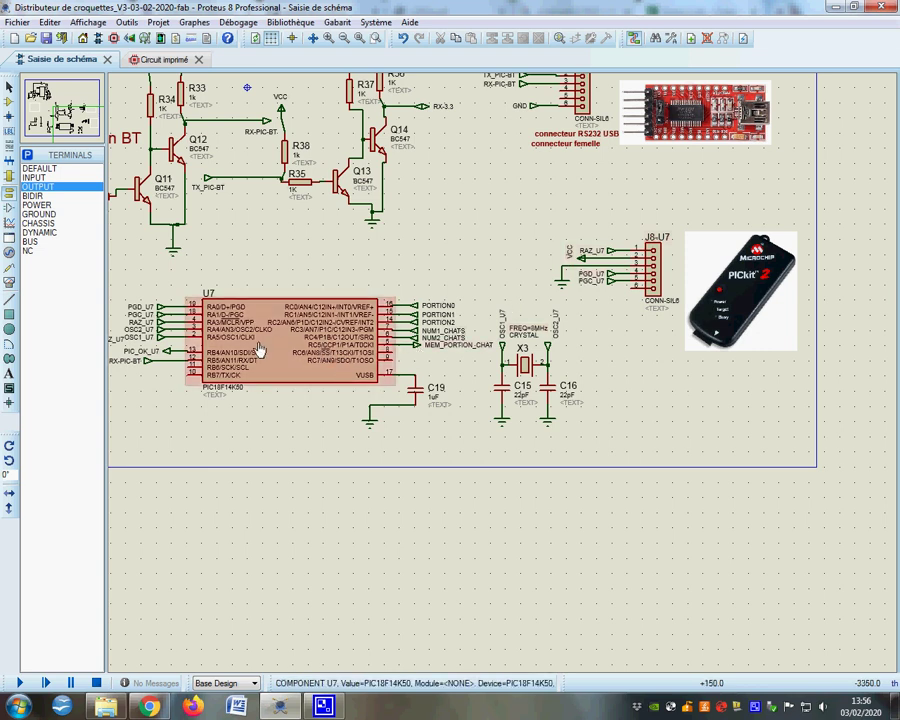
{"action": "middle_click", "coordinate": [341, 360]}
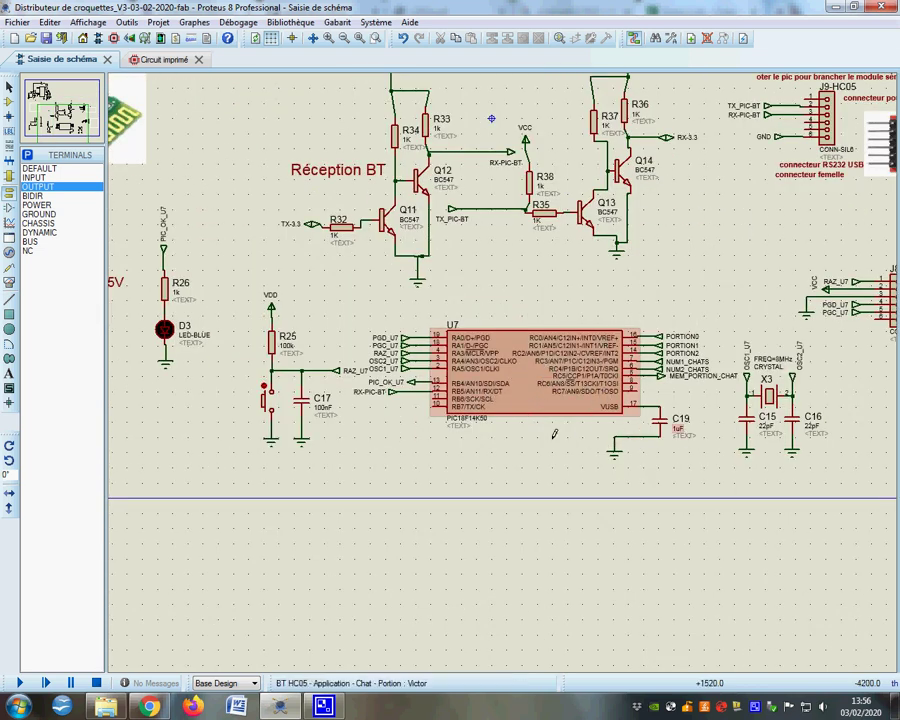
{"action": "scroll", "coordinate": [553, 437], "scroll_direction": "up", "scroll_amount": 1}
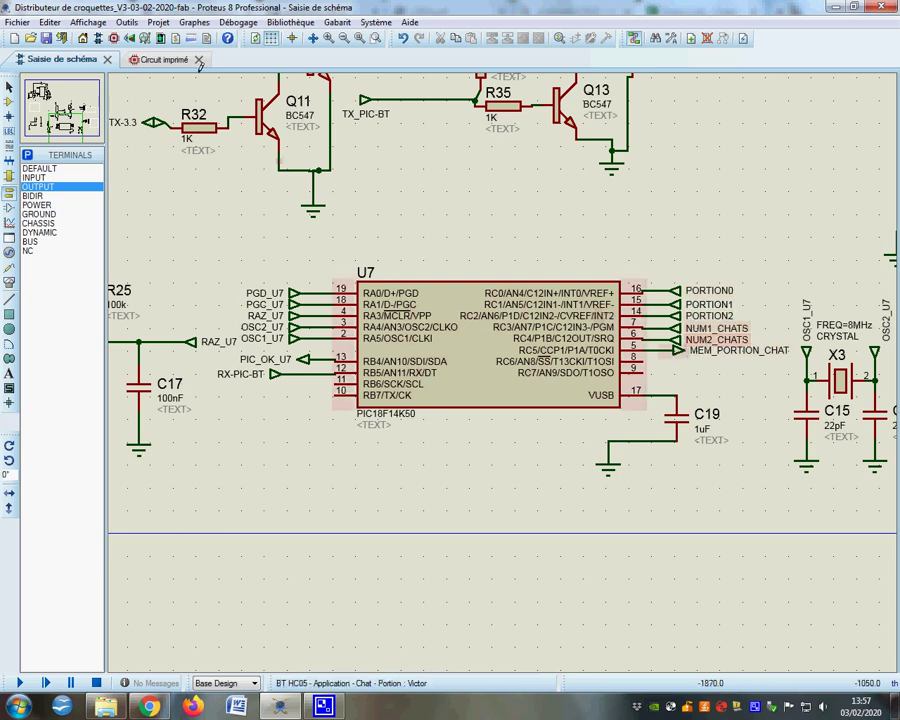
Step: Open the RFID sheet for the cat number and examine the J7 reader connector with its TX_RFID signal
{"action": "left_click", "coordinate": [157, 22]}
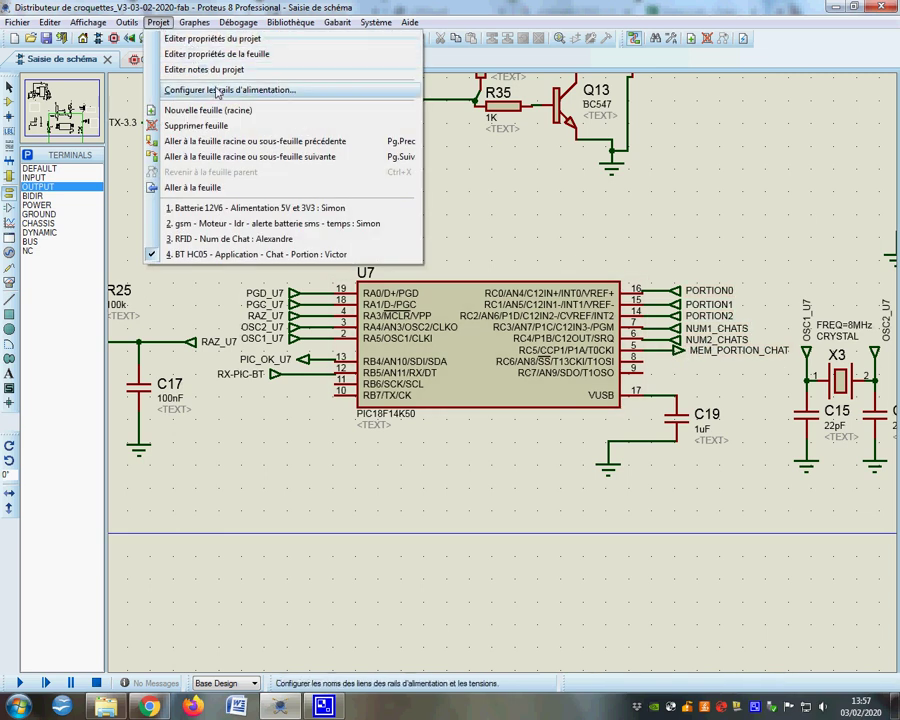
{"action": "left_click", "coordinate": [225, 245]}
{"action": "scroll", "coordinate": [505, 530], "scroll_direction": "up", "scroll_amount": 1}
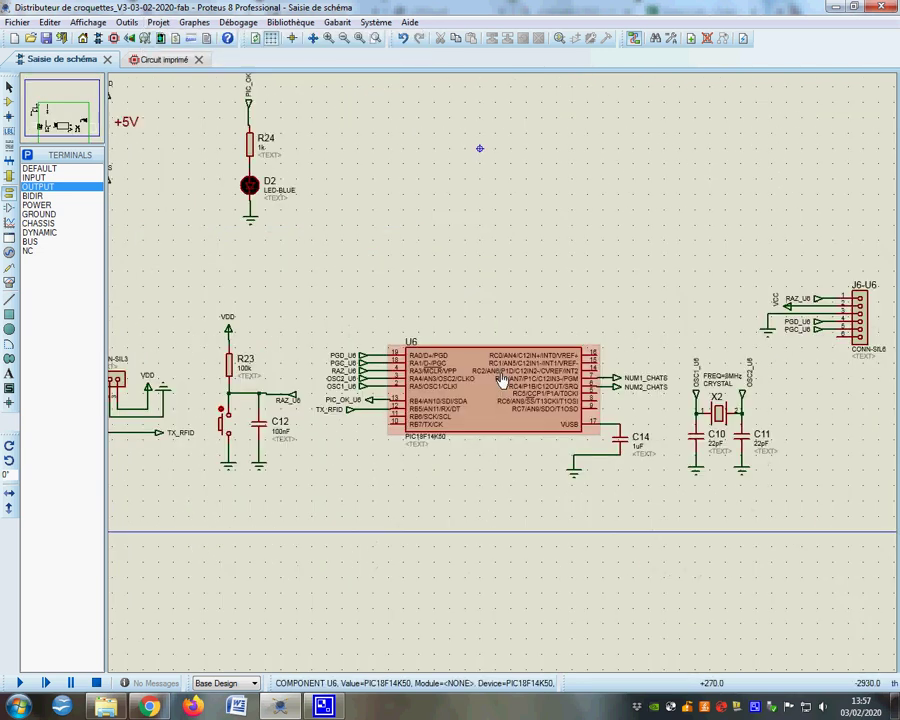
{"action": "scroll", "coordinate": [500, 380], "scroll_direction": "down", "scroll_amount": 2}
{"action": "scroll", "coordinate": [230, 366], "scroll_direction": "up", "scroll_amount": 3}
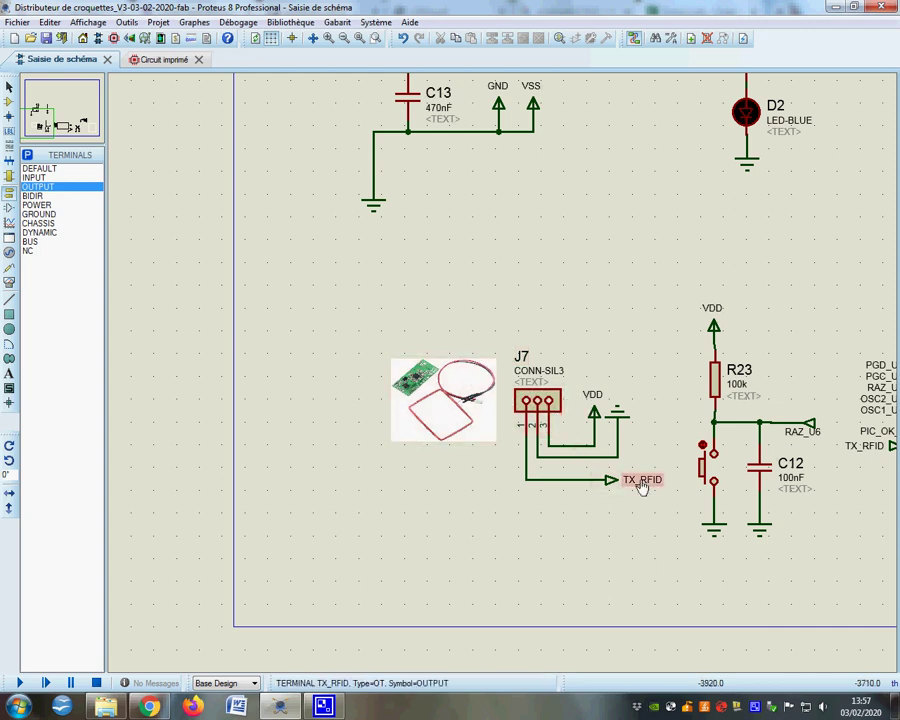
Step: Examine the U6 PIC18F14K50 from its TX_RFID input to its NUM1_CHATS and NUM2_CHATS outputs
{"action": "scroll", "coordinate": [497, 380], "scroll_direction": "down", "scroll_amount": 1}
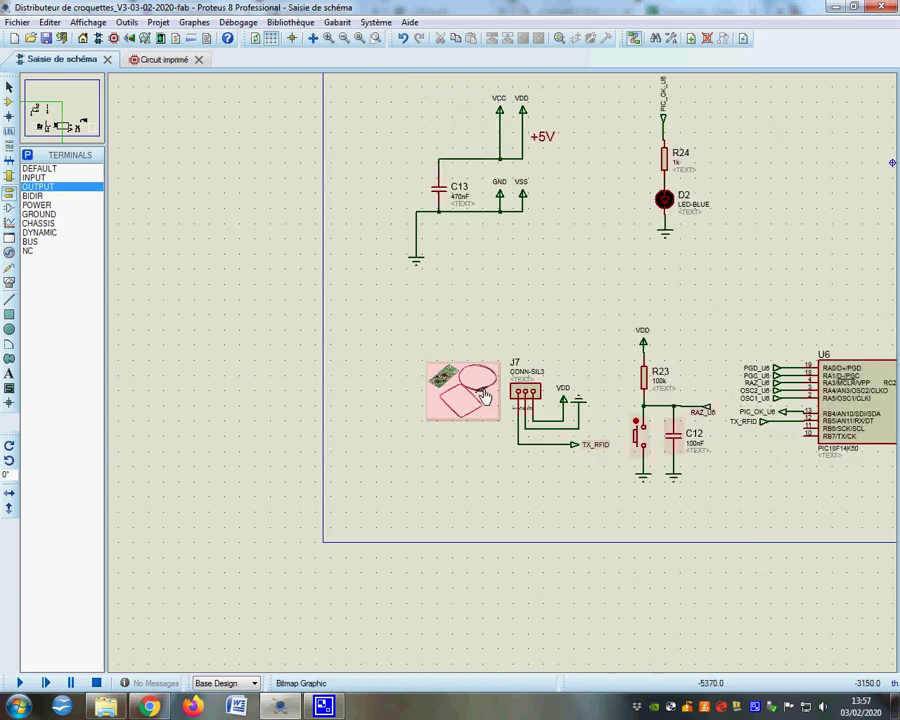
{"action": "scroll", "coordinate": [735, 405], "scroll_direction": "down", "scroll_amount": 1}
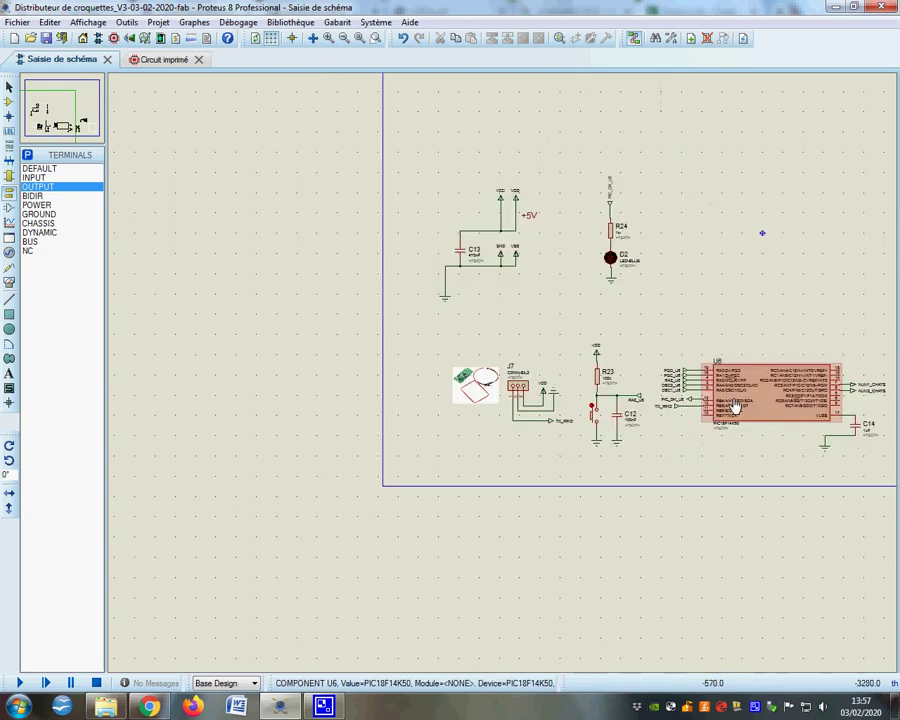
{"action": "scroll", "coordinate": [735, 395], "scroll_direction": "up", "scroll_amount": 1}
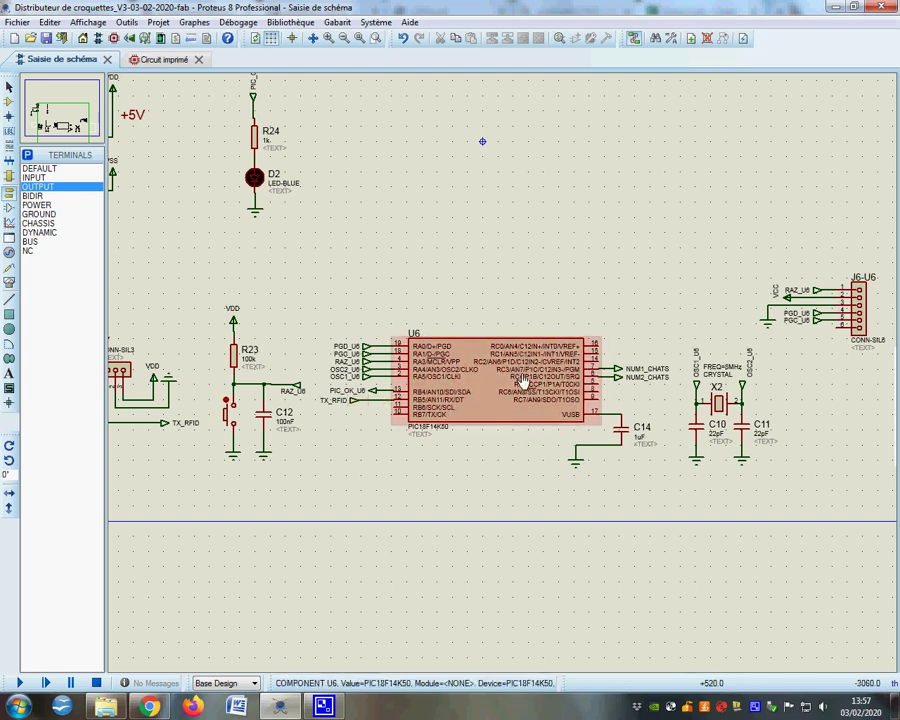
{"action": "scroll", "coordinate": [521, 383], "scroll_direction": "up", "scroll_amount": 1}
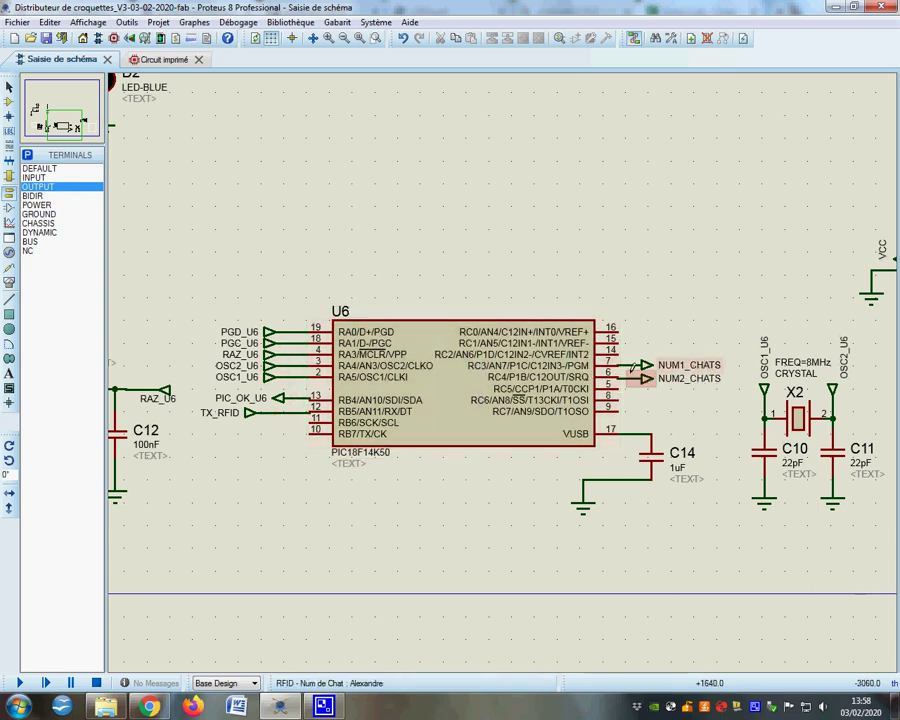
Step: Open the sheet covering the GSM, motor and LDR, and examine the signals on the U4 PIC18F14K50
{"action": "left_click", "coordinate": [158, 22]}
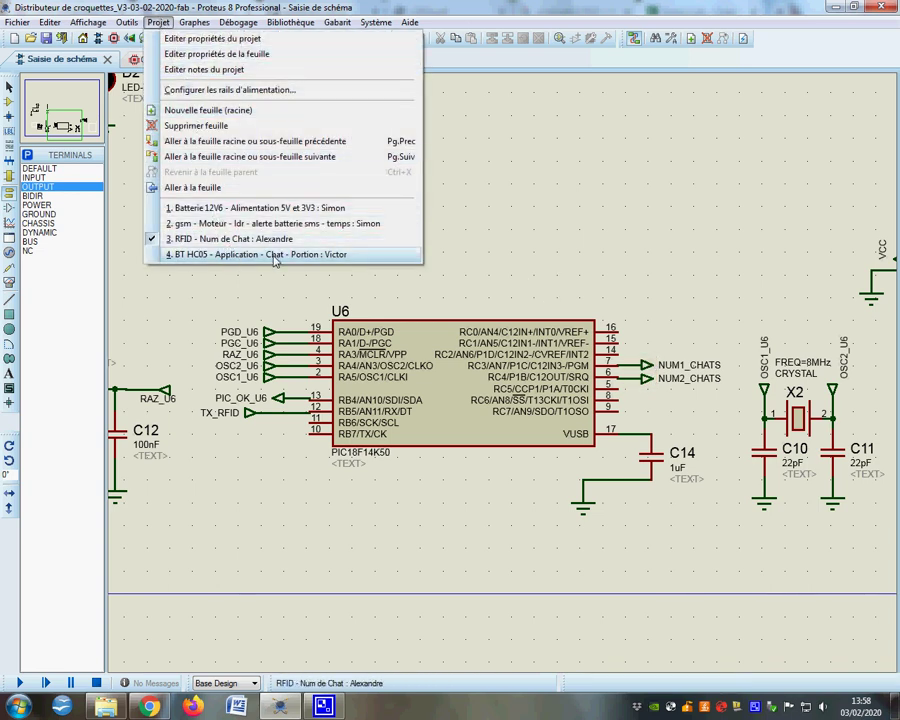
{"action": "left_click", "coordinate": [250, 223]}
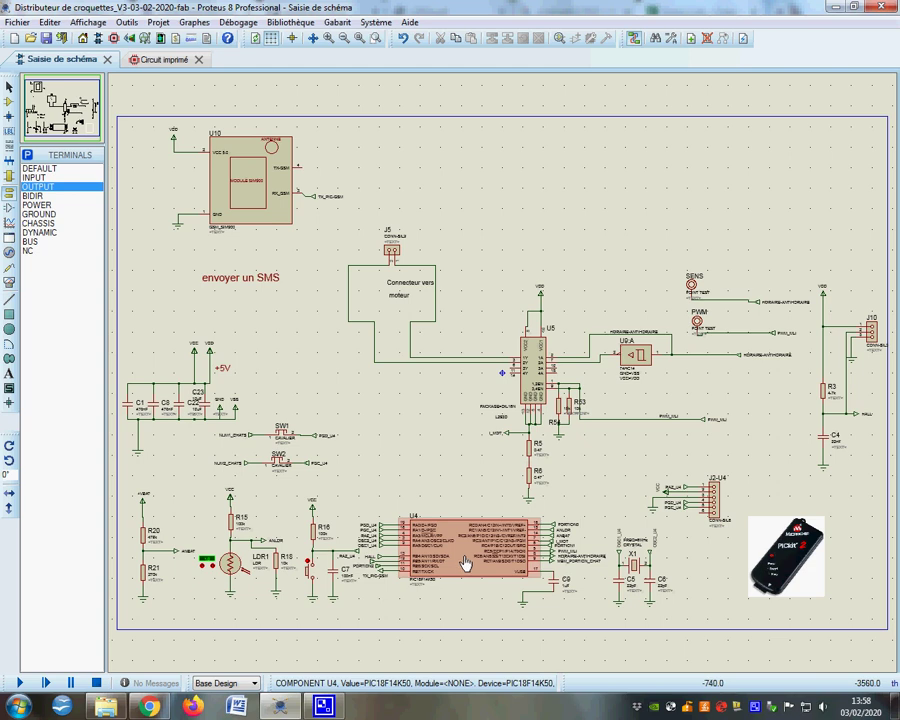
{"action": "key", "text": "F6"}
{"action": "key", "text": "F6"}
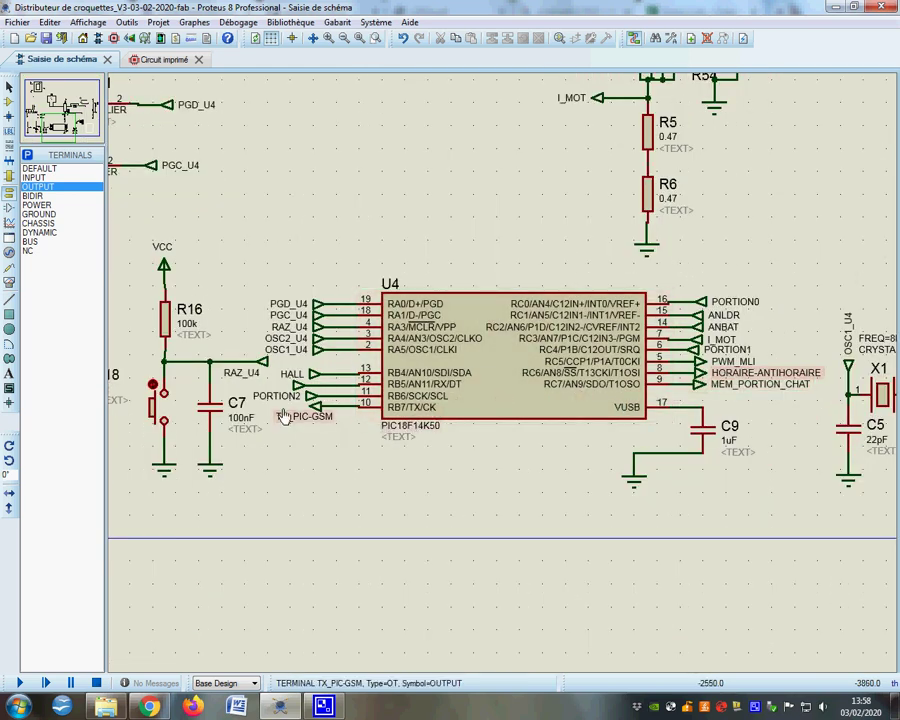
Step: Trace NUM1_CHATS and NUM2_CHATS through jumpers SW1 and SW2 to U4, and check U4's remaining signals
{"action": "key", "text": "F7"}
{"action": "key", "text": "F6"}
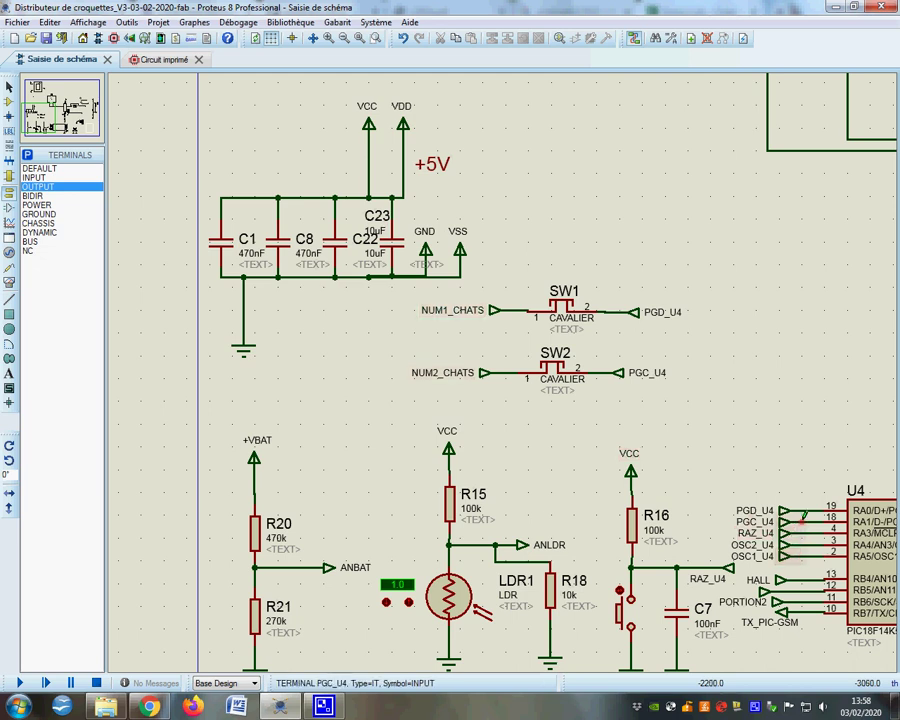
{"action": "key", "text": "F7"}
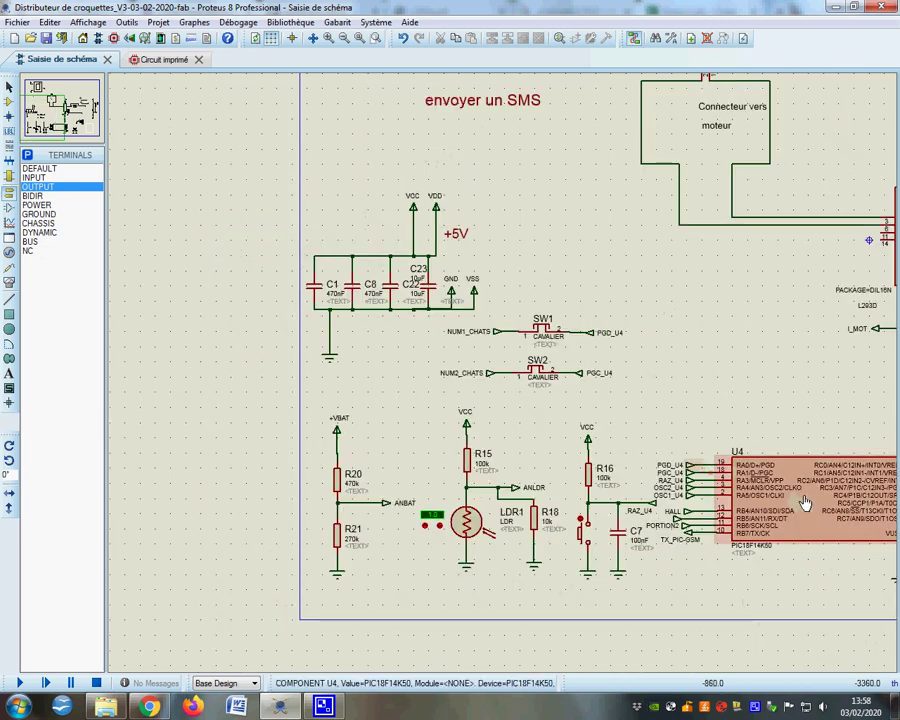
{"action": "key", "text": "F6"}
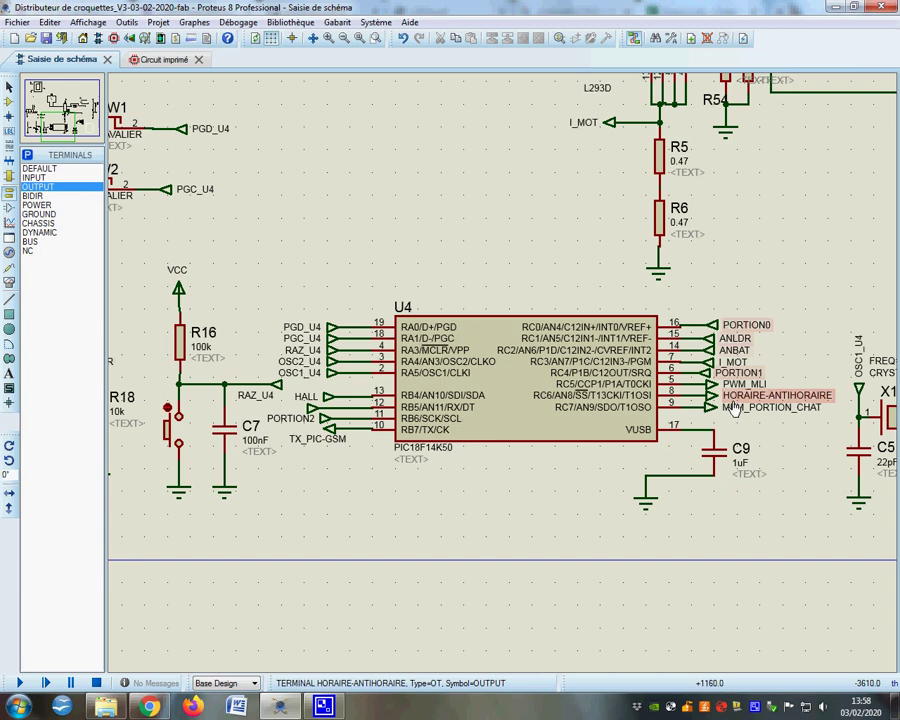
Step: Examine the L293D motor driver U5, its control signals and I_MOT resistors, and the J5 motor connector
{"action": "scroll", "coordinate": [641, 283], "scroll_direction": "down", "scroll_amount": 1}
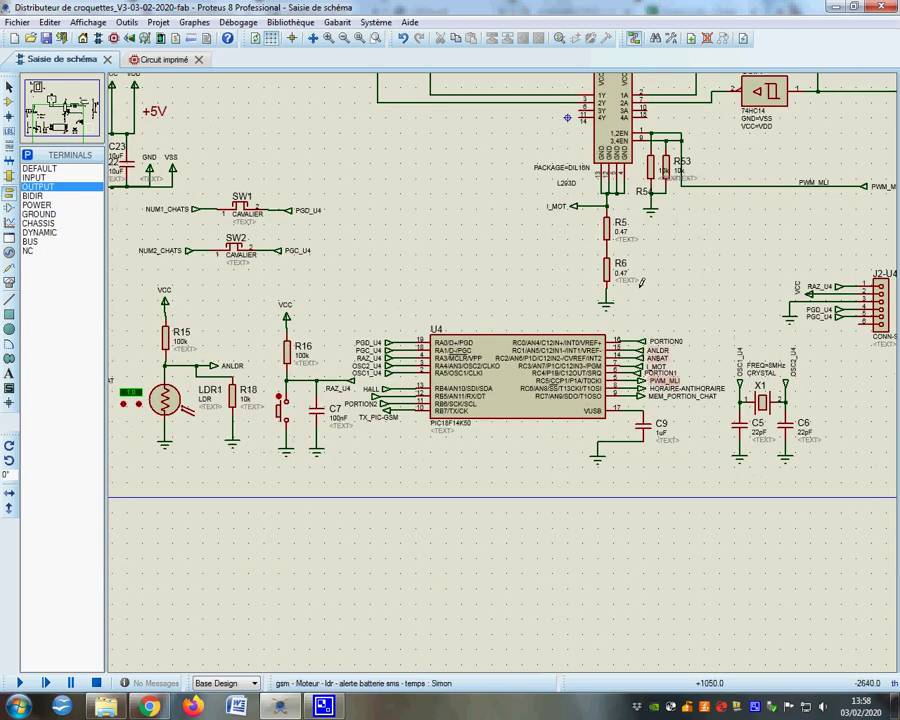
{"action": "scroll", "coordinate": [641, 283], "scroll_direction": "up", "scroll_amount": 1}
{"action": "scroll", "coordinate": [500, 362], "scroll_direction": "down", "scroll_amount": 2}
{"action": "scroll", "coordinate": [492, 394], "scroll_direction": "up", "scroll_amount": 2}
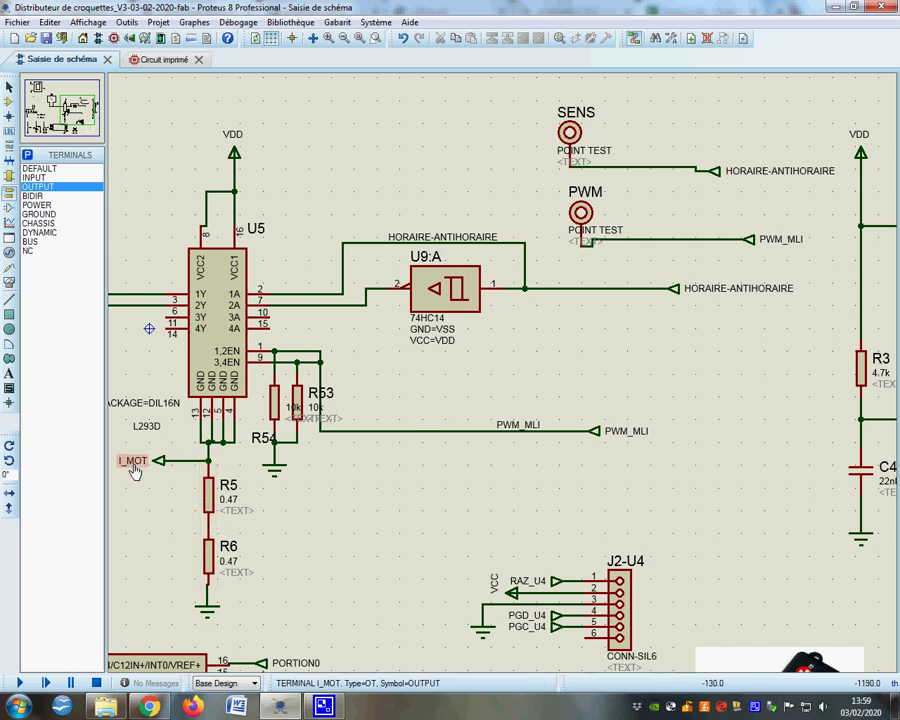
{"action": "scroll", "coordinate": [135, 471], "scroll_direction": "down", "scroll_amount": 2}
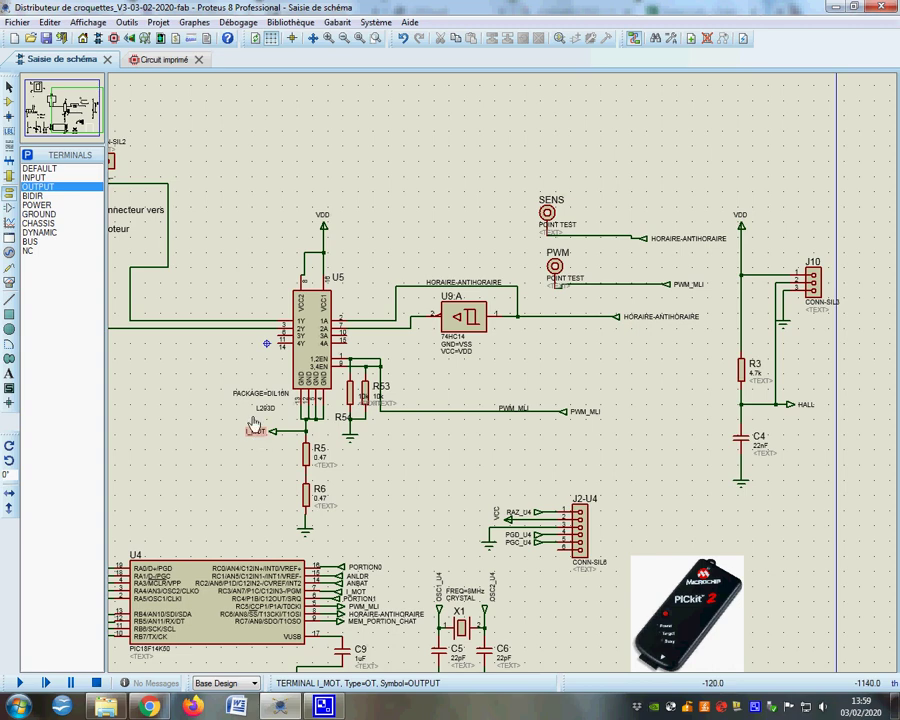
{"action": "scroll", "coordinate": [310, 364], "scroll_direction": "down", "scroll_amount": 1}
{"action": "scroll", "coordinate": [295, 281], "scroll_direction": "up", "scroll_amount": 2}
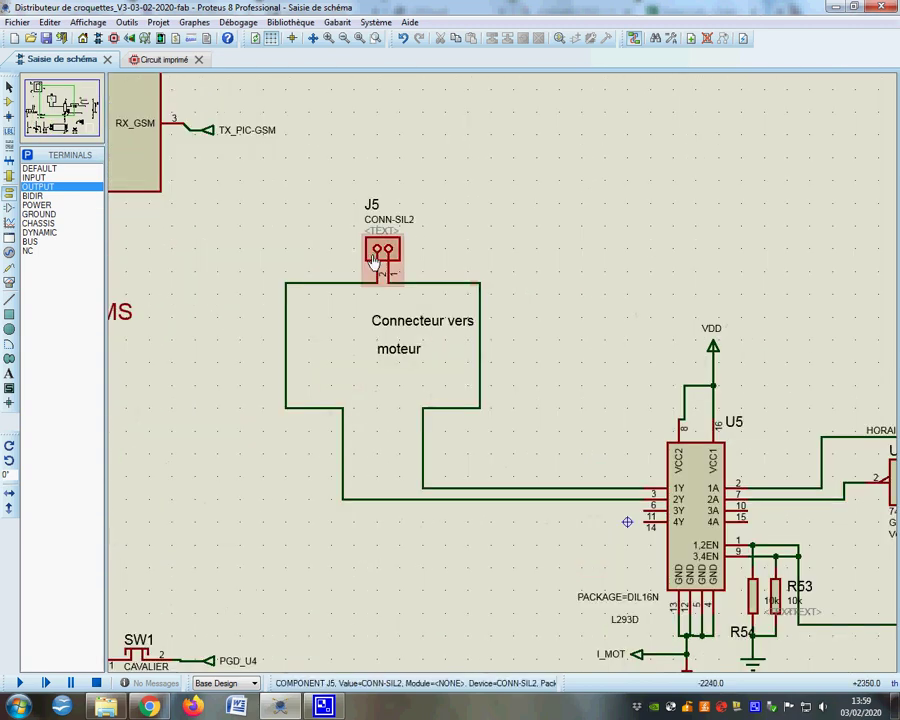
Step: Examine the LDR1 light sensor circuit with its ANLDR output and the R20/R21 battery divider feeding ANBAT
{"action": "scroll", "coordinate": [410, 336], "scroll_direction": "down", "scroll_amount": 2}
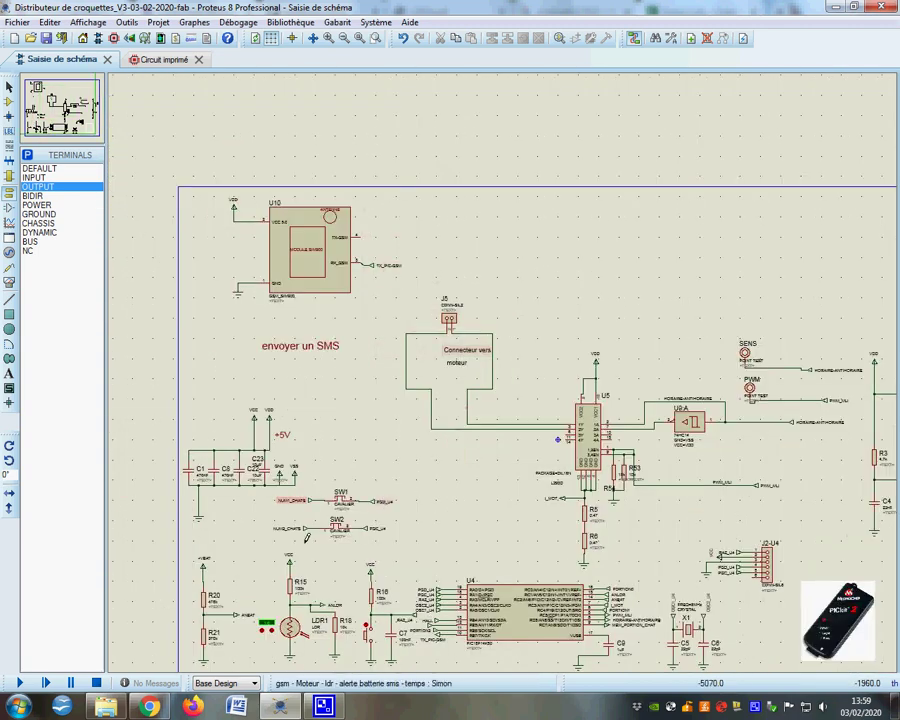
{"action": "scroll", "coordinate": [311, 630], "scroll_direction": "up", "scroll_amount": 2}
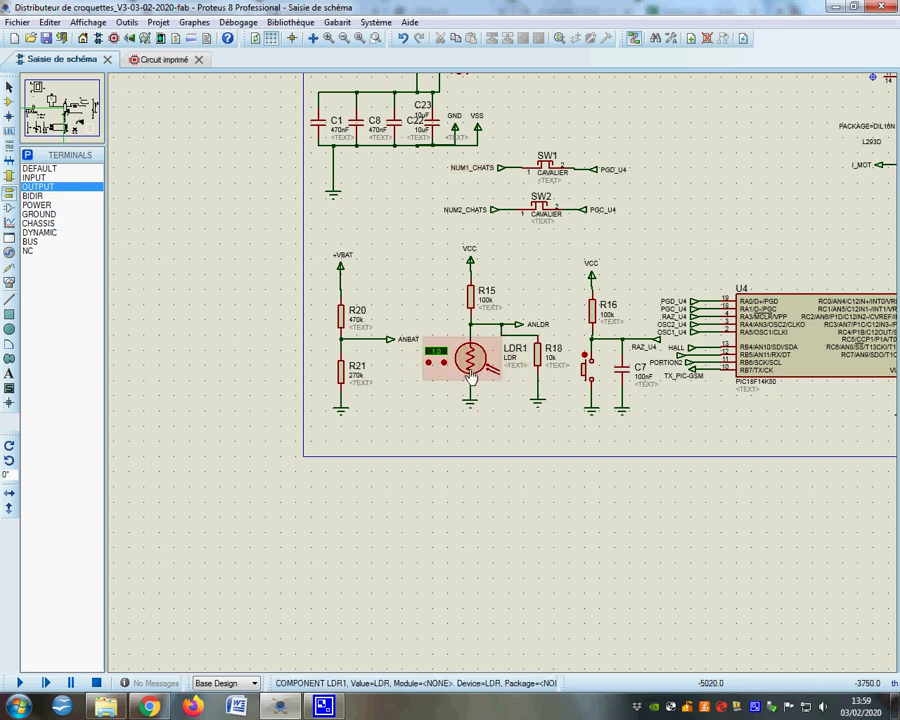
{"action": "scroll", "coordinate": [478, 383], "scroll_direction": "up", "scroll_amount": 1}
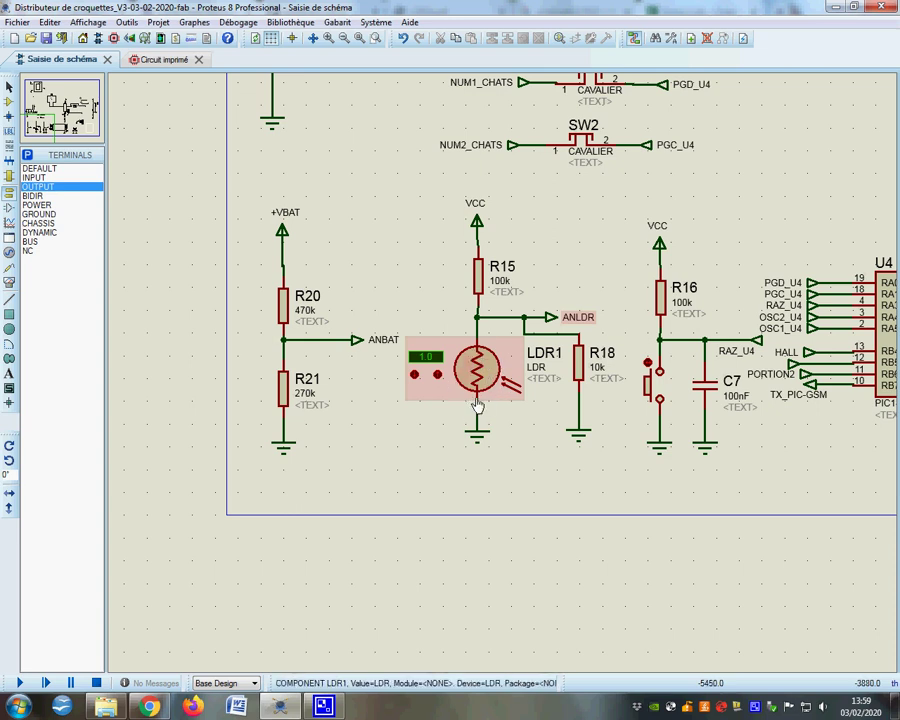
{"action": "scroll", "coordinate": [505, 370], "scroll_direction": "down", "scroll_amount": 1}
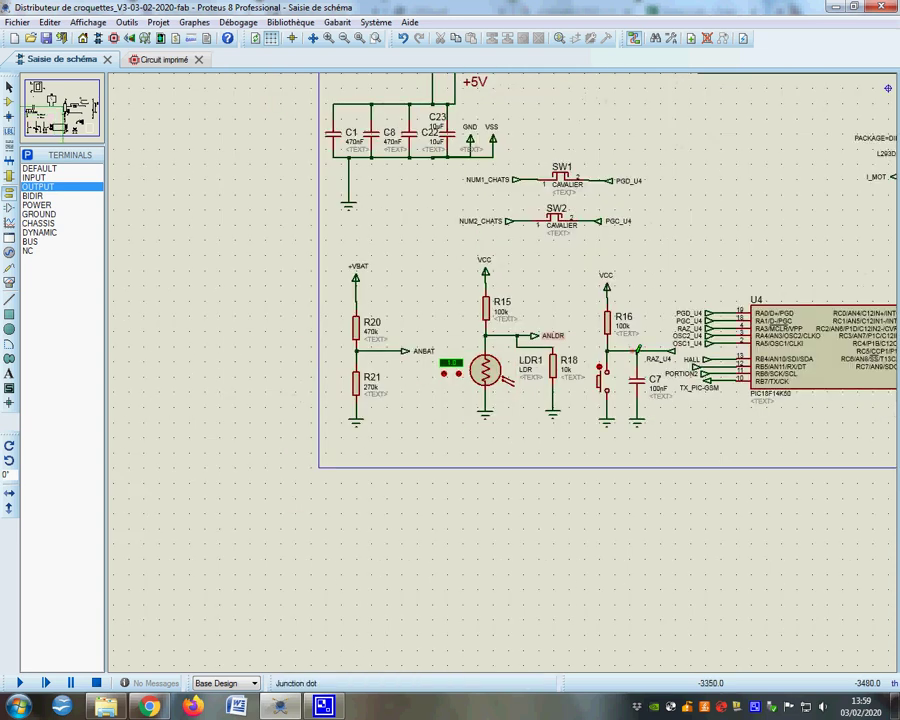
{"action": "scroll", "coordinate": [445, 372], "scroll_direction": "up", "scroll_amount": 1}
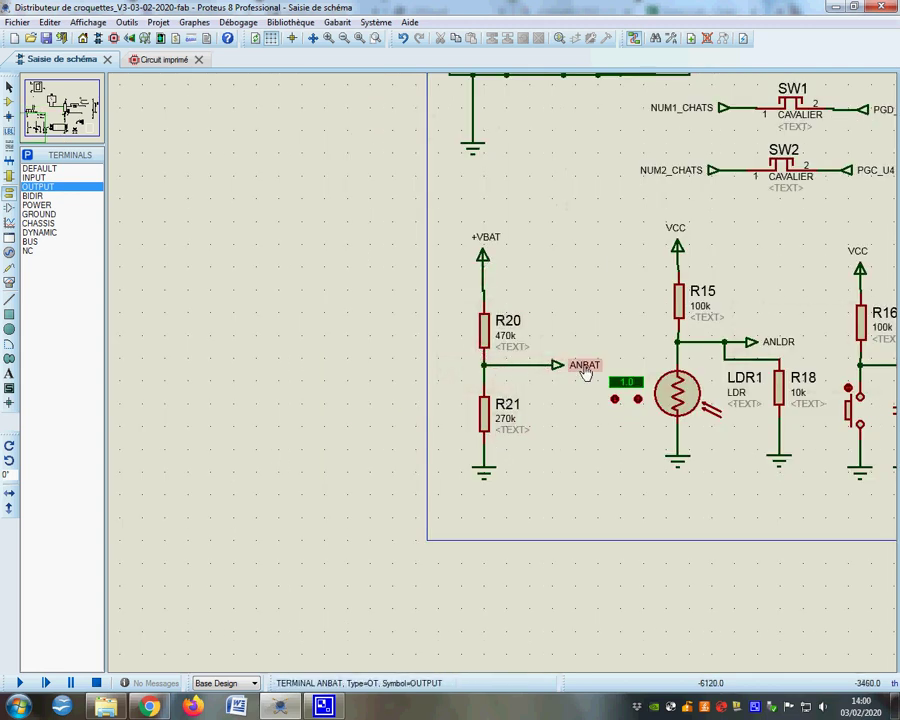
Step: Examine the U10 SIM900 GSM module, its VDD and ground connections, and the TX_PIC-GSM signal on RX_GSM
{"action": "scroll", "coordinate": [585, 372], "scroll_direction": "down", "scroll_amount": 2}
{"action": "scroll", "coordinate": [820, 374], "scroll_direction": "up", "scroll_amount": 1}
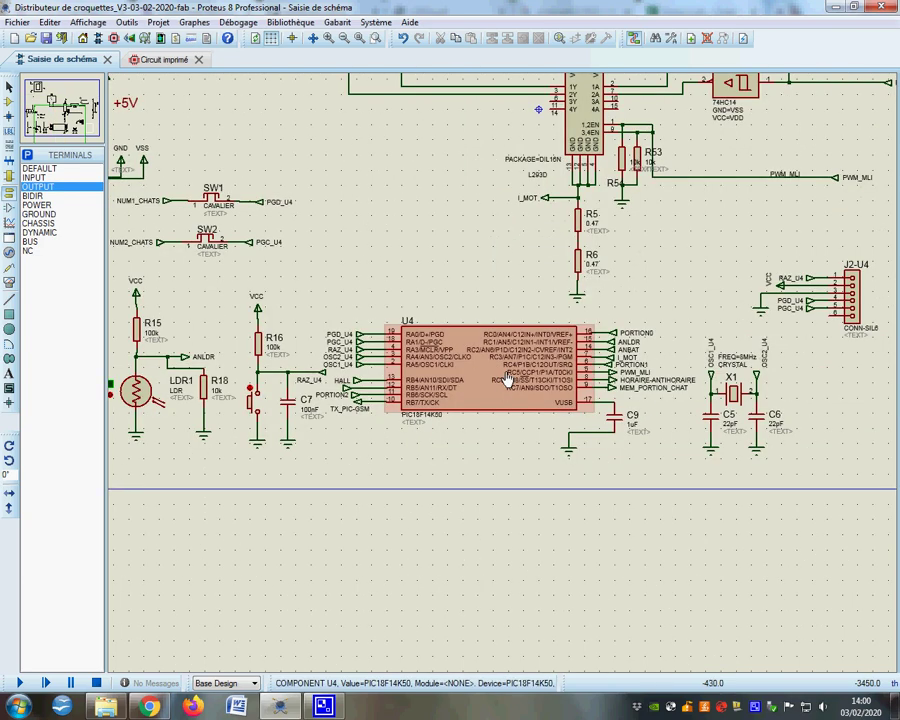
{"action": "scroll", "coordinate": [508, 378], "scroll_direction": "down", "scroll_amount": 2}
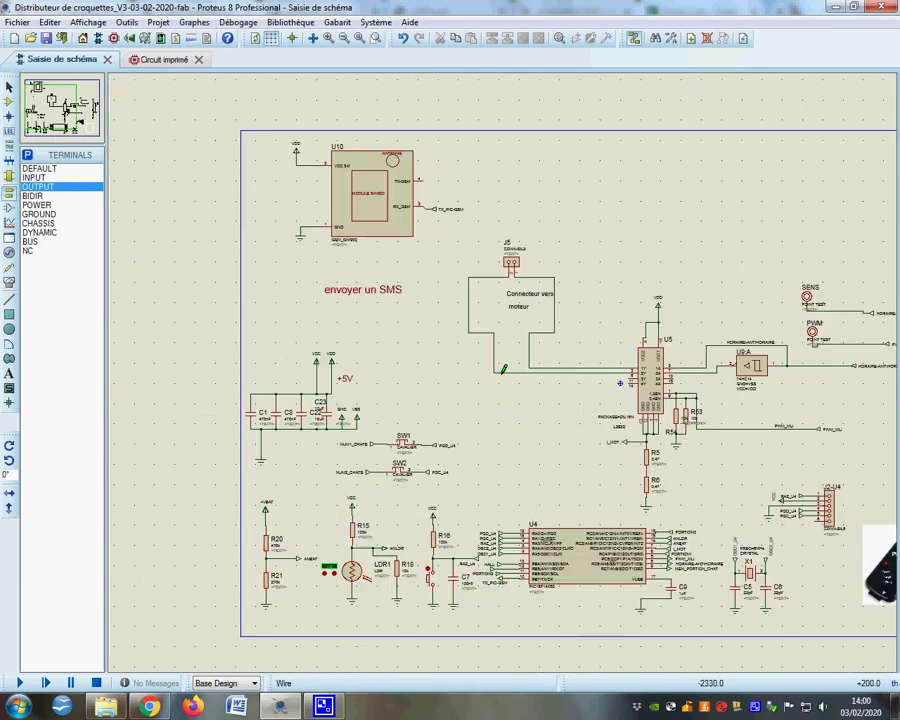
{"action": "scroll", "coordinate": [504, 369], "scroll_direction": "up", "scroll_amount": 2}
{"action": "scroll", "coordinate": [530, 190], "scroll_direction": "up", "scroll_amount": 2}
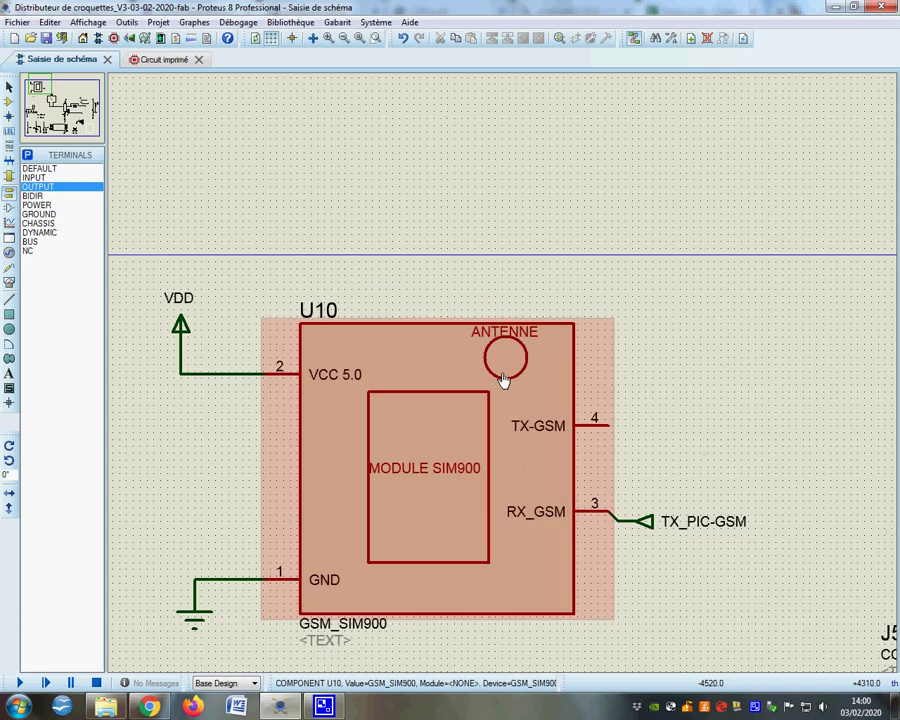
{"action": "scroll", "coordinate": [504, 378], "scroll_direction": "down", "scroll_amount": 1}
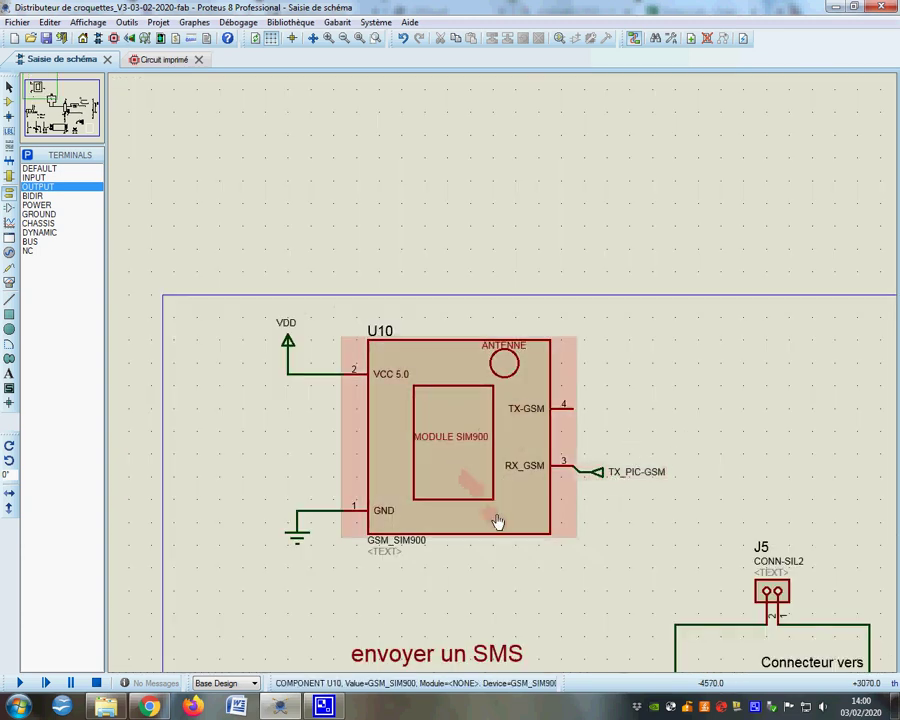
Step: Return to U4 and check its ANLDR, ANBAT, I_MOT and motor control signals
{"action": "scroll", "coordinate": [498, 521], "scroll_direction": "down", "scroll_amount": 3}
{"action": "scroll", "coordinate": [580, 460], "scroll_direction": "down", "scroll_amount": 1}
{"action": "scroll", "coordinate": [518, 345], "scroll_direction": "up", "scroll_amount": 2}
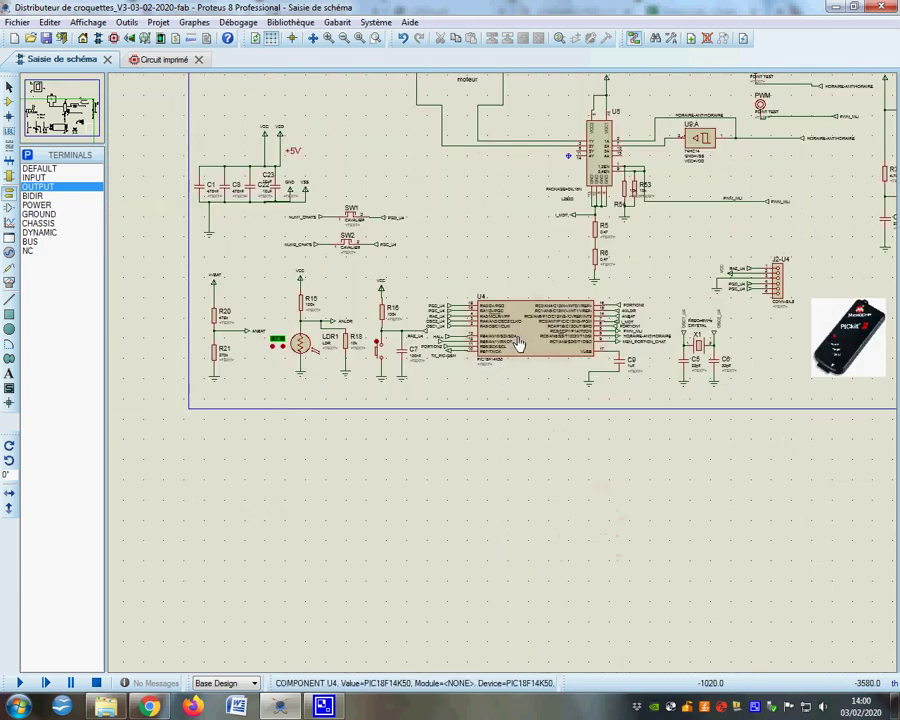
{"action": "scroll", "coordinate": [518, 345], "scroll_direction": "up", "scroll_amount": 2}
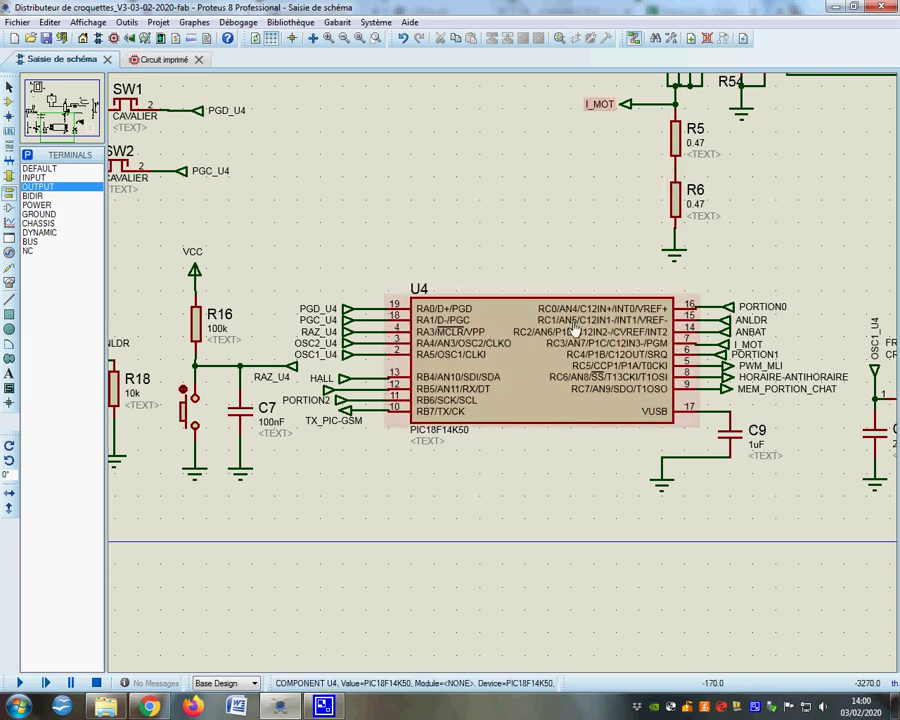
Step: Examine the HALL input circuit with connector J10, R3 and C4, and the nearby J2-U4 programming connector
{"action": "scroll", "coordinate": [596, 352], "scroll_direction": "down", "scroll_amount": 2}
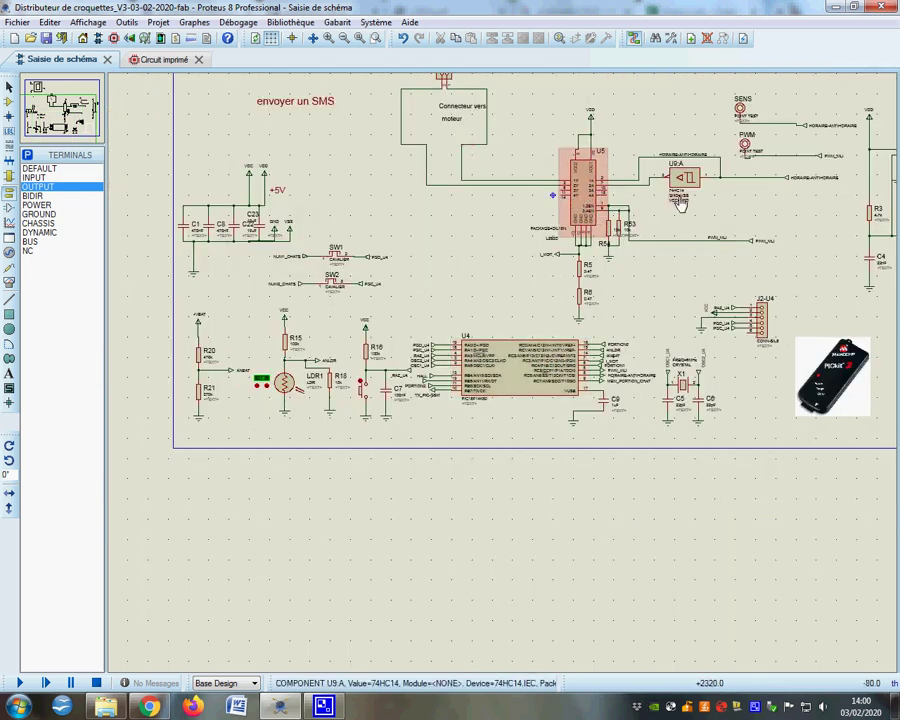
{"action": "scroll", "coordinate": [712, 266], "scroll_direction": "down", "scroll_amount": 1}
{"action": "scroll", "coordinate": [778, 268], "scroll_direction": "up", "scroll_amount": 2}
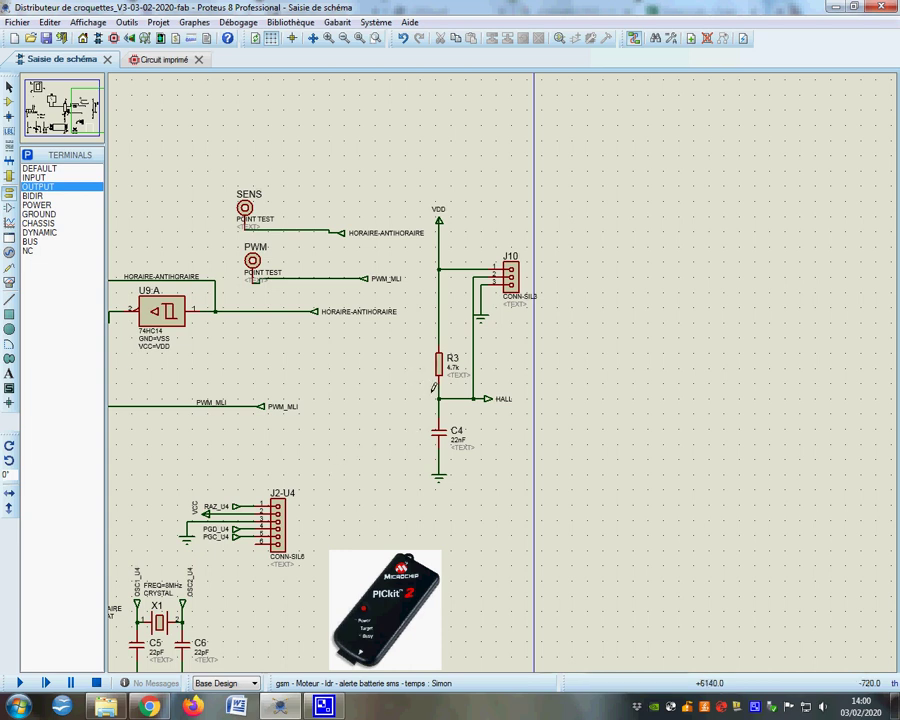
{"action": "scroll", "coordinate": [292, 552], "scroll_direction": "down", "scroll_amount": 1}
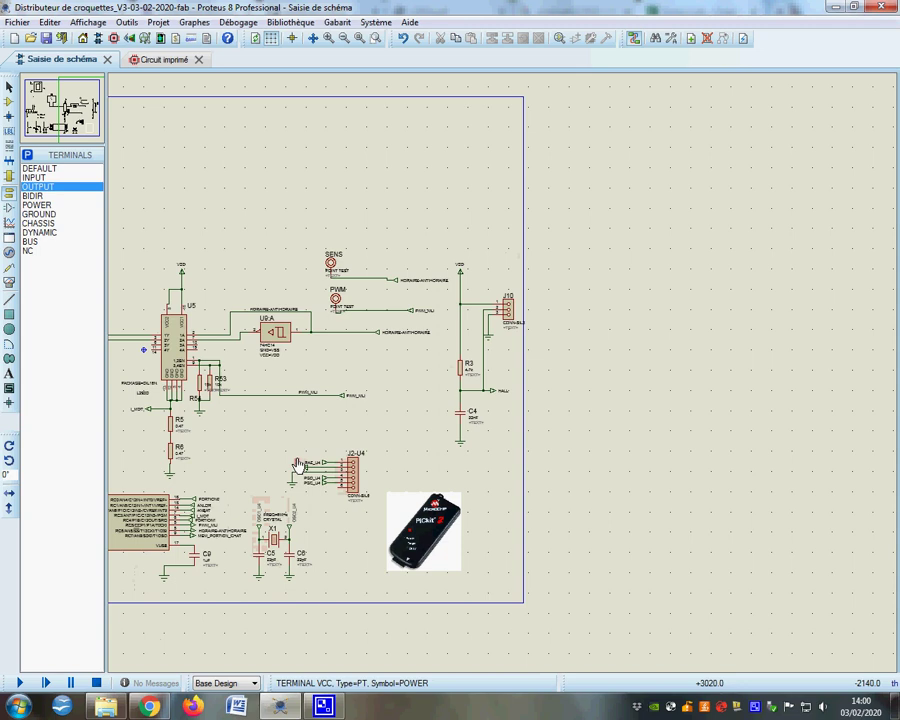
{"action": "scroll", "coordinate": [296, 464], "scroll_direction": "up", "scroll_amount": 1}
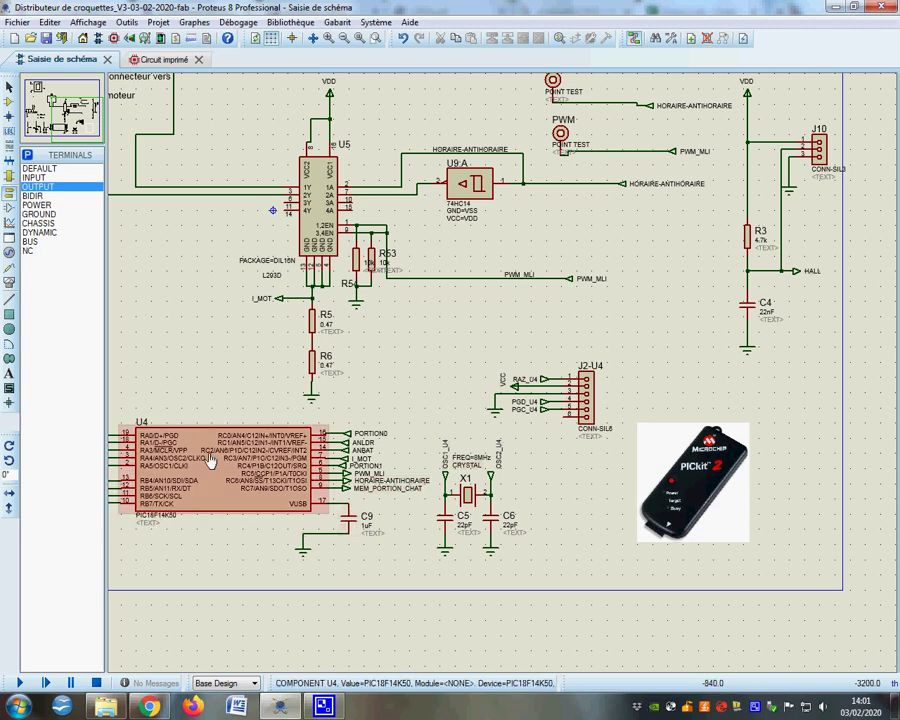
Step: Review the GSM and motor sheet as a whole, from the J5 motor connector to U4 and J10
{"action": "scroll", "coordinate": [339, 358], "scroll_direction": "down", "scroll_amount": 1}
{"action": "middle_click", "coordinate": [339, 358]}
{"action": "scroll", "coordinate": [502, 368], "scroll_direction": "up", "scroll_amount": 1}
{"action": "scroll", "coordinate": [502, 368], "scroll_direction": "down", "scroll_amount": 1}
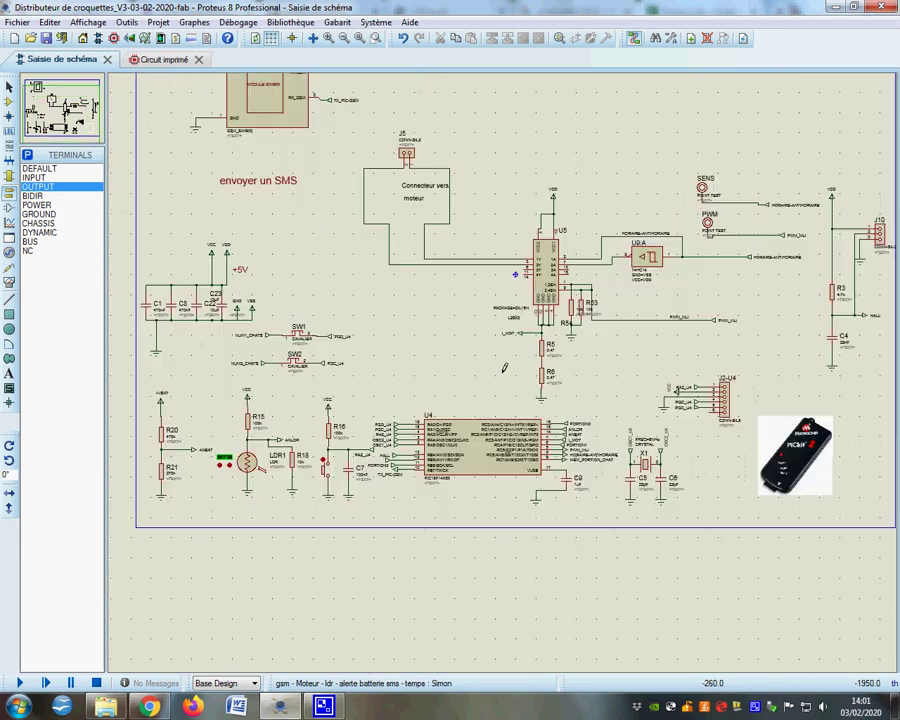
{"action": "left_click", "coordinate": [512, 330]}
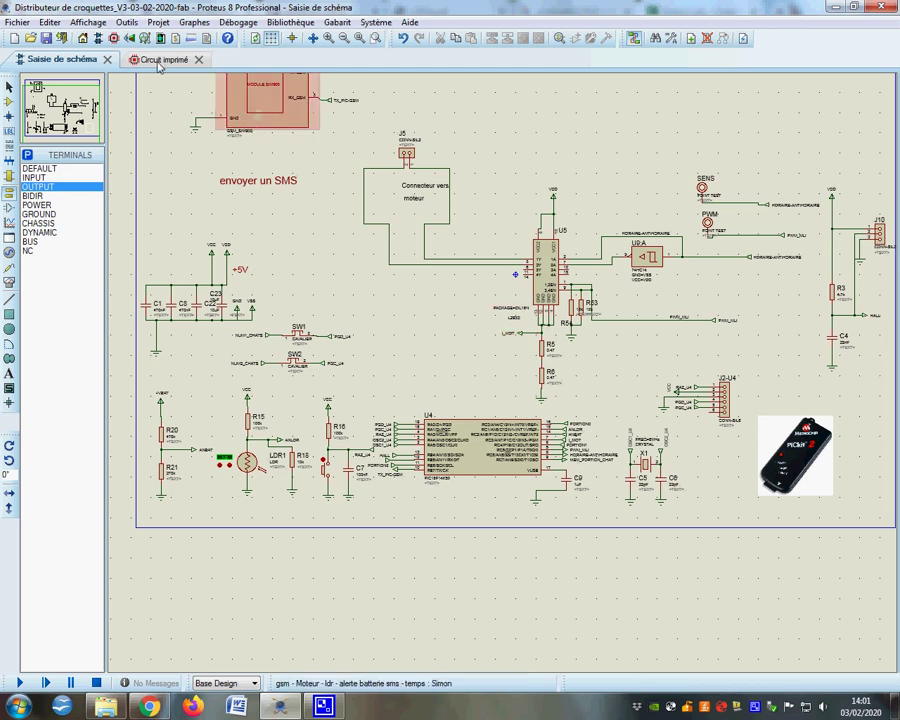
Step: Revisit the battery and 5V/3V3 power supply sheet, and go back to the GSM, motor and LDR sheet
{"action": "left_click", "coordinate": [158, 22]}
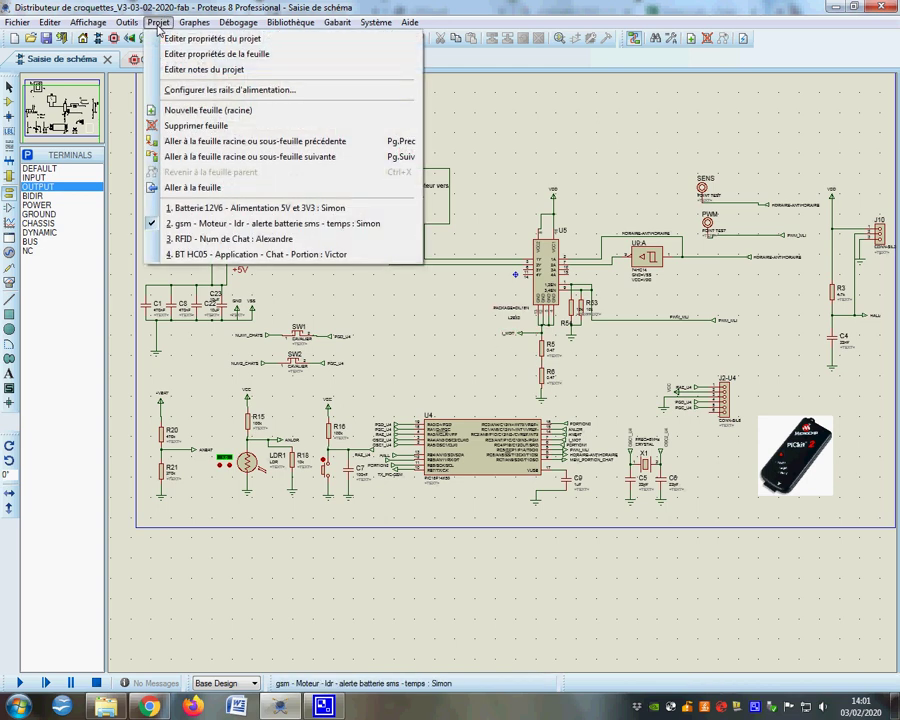
{"action": "left_click", "coordinate": [204, 209]}
{"action": "left_click", "coordinate": [158, 24]}
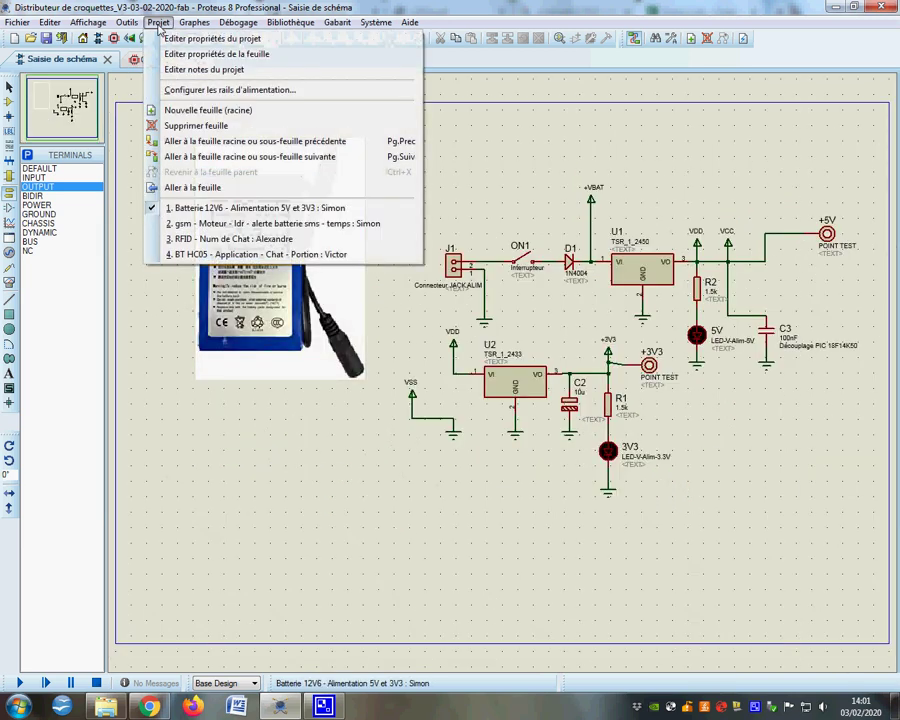
{"action": "left_click", "coordinate": [188, 224]}
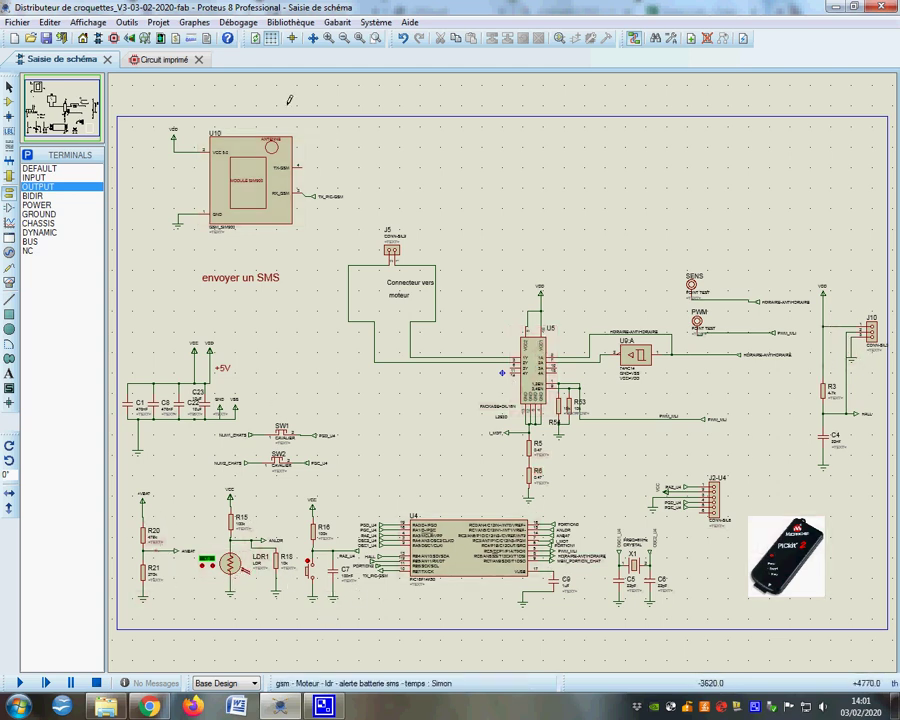
Step: Open the RFID cat number sheet and review the circuit around U6
{"action": "left_click", "coordinate": [158, 22]}
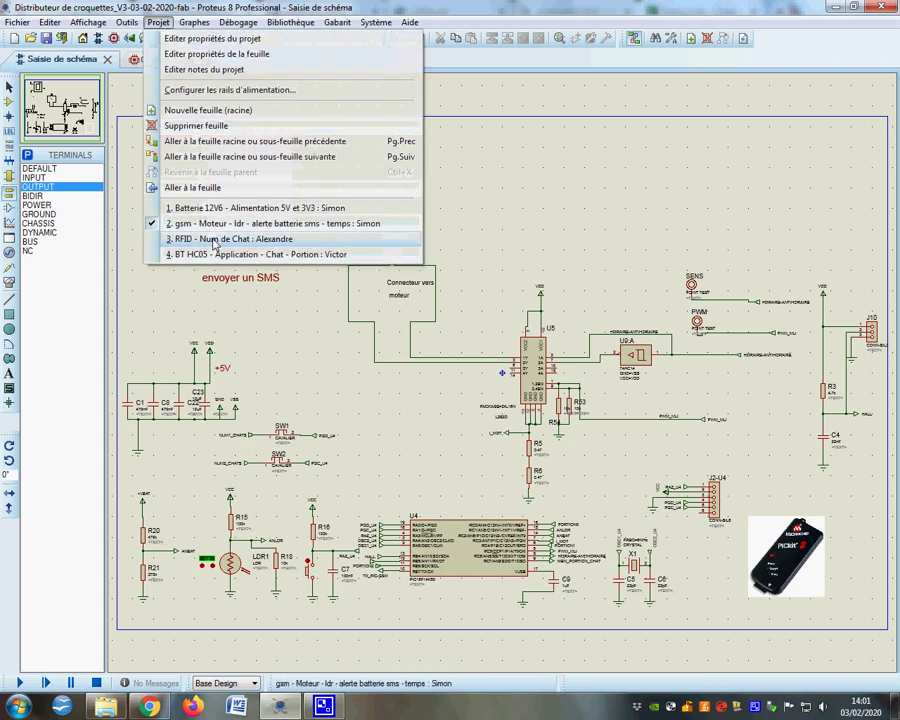
{"action": "left_click", "coordinate": [230, 239]}
{"action": "scroll", "coordinate": [504, 368], "scroll_direction": "up", "scroll_amount": 2}
{"action": "scroll", "coordinate": [504, 368], "scroll_direction": "down", "scroll_amount": 1}
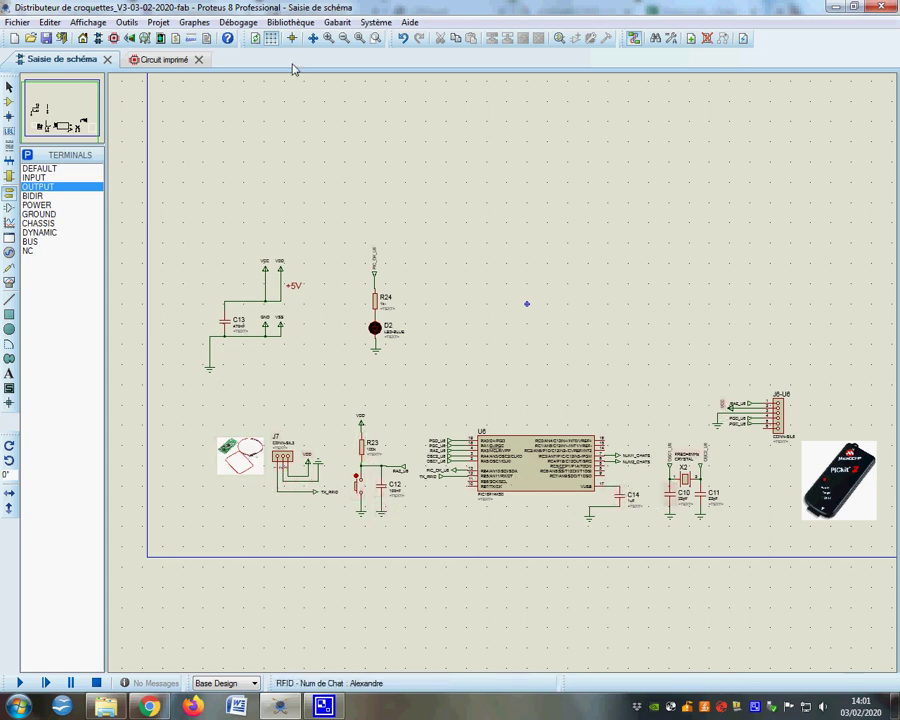
Step: Open the BT HC05 application sheet and check U7's PORTION and NUM_CHATS signals
{"action": "left_click", "coordinate": [157, 22]}
{"action": "left_click", "coordinate": [205, 253]}
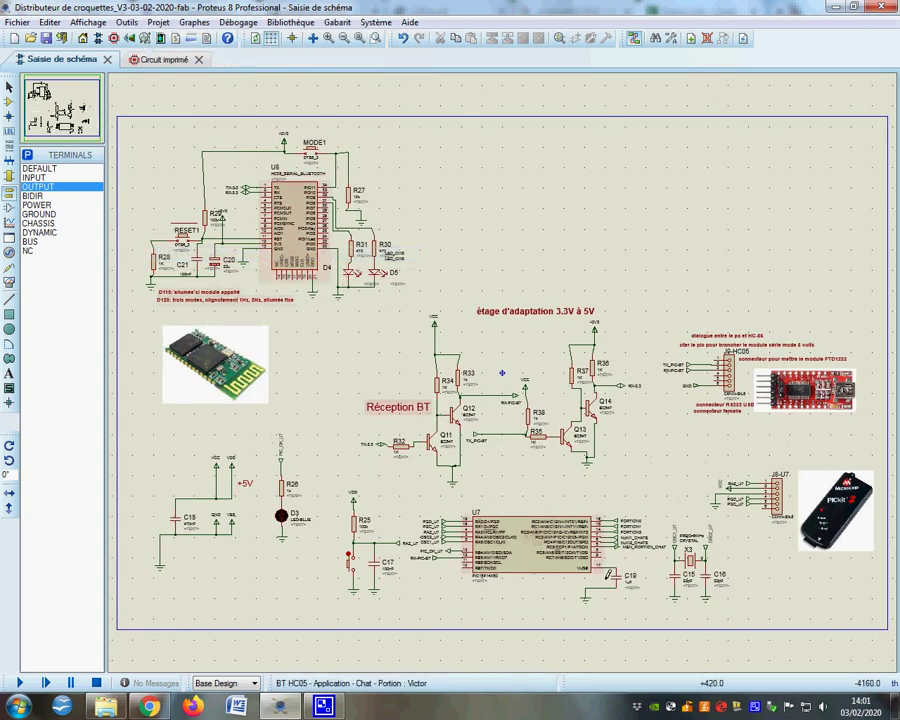
{"action": "left_click", "coordinate": [520, 538]}
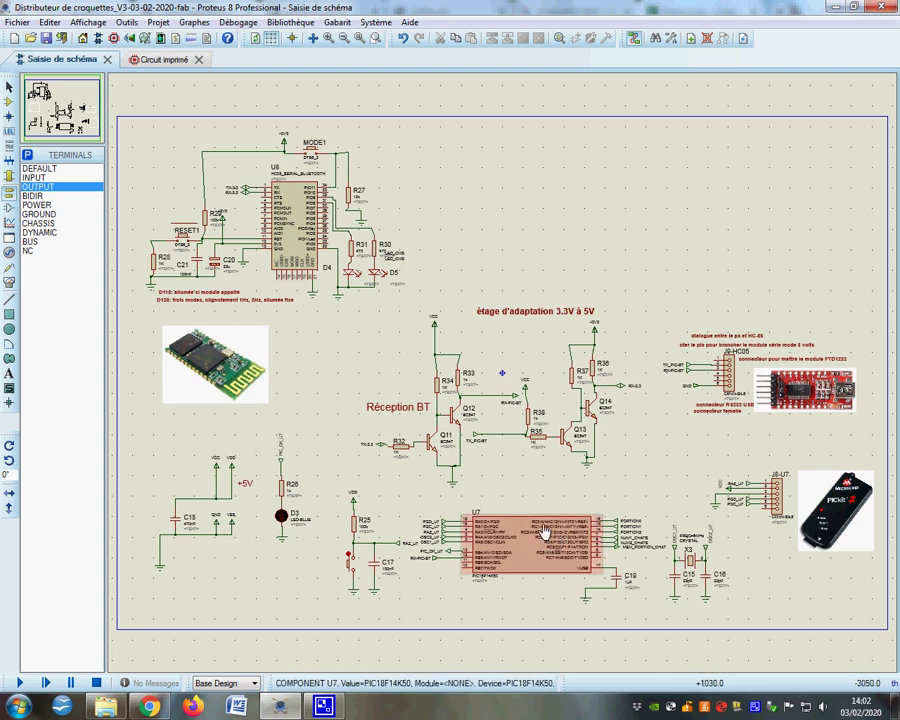
{"action": "left_click", "coordinate": [627, 543]}
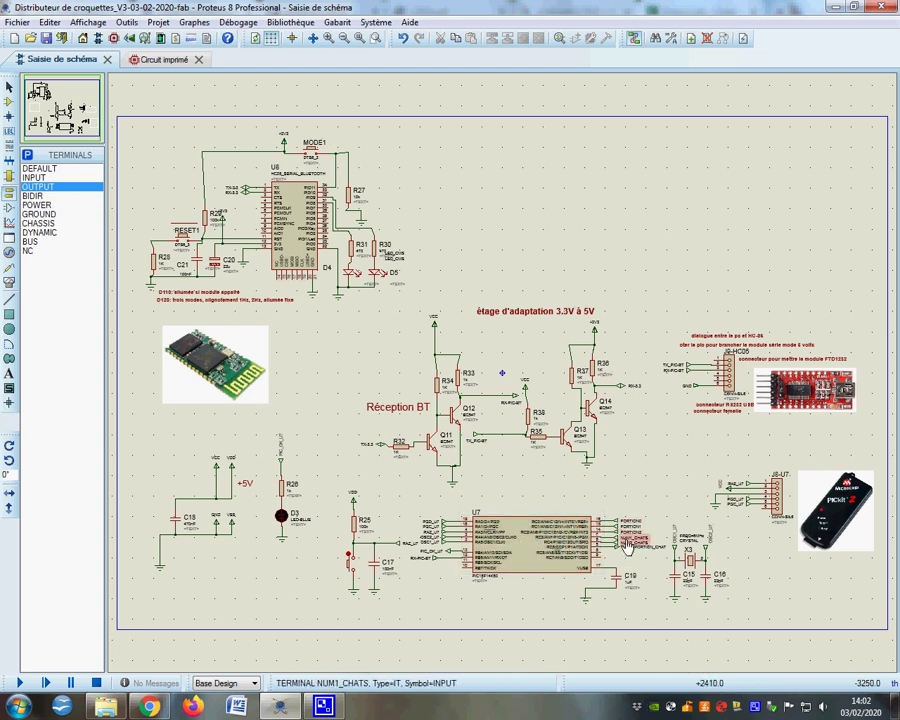